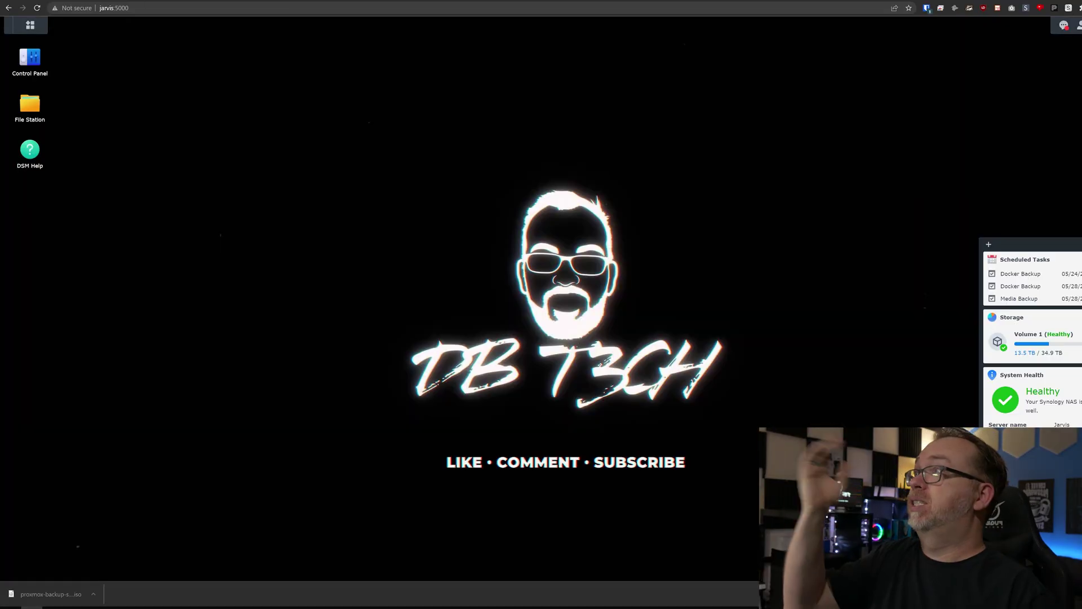
Open Virtual Machine Manager on the NAS, show its virtual machine list and select the pmbk machine.
left_click(30, 24)
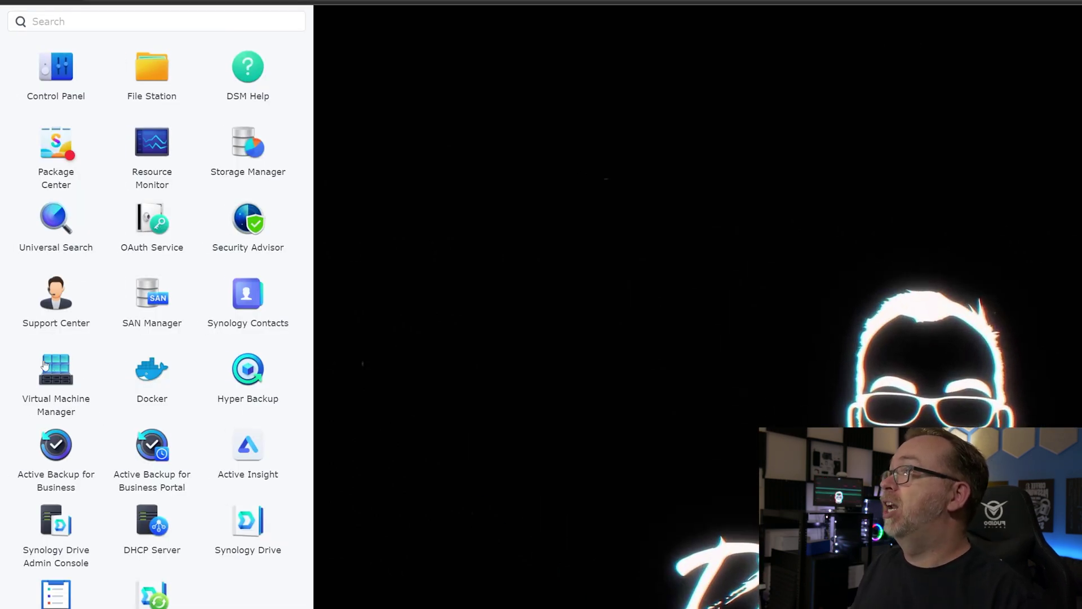
left_click(50, 365)
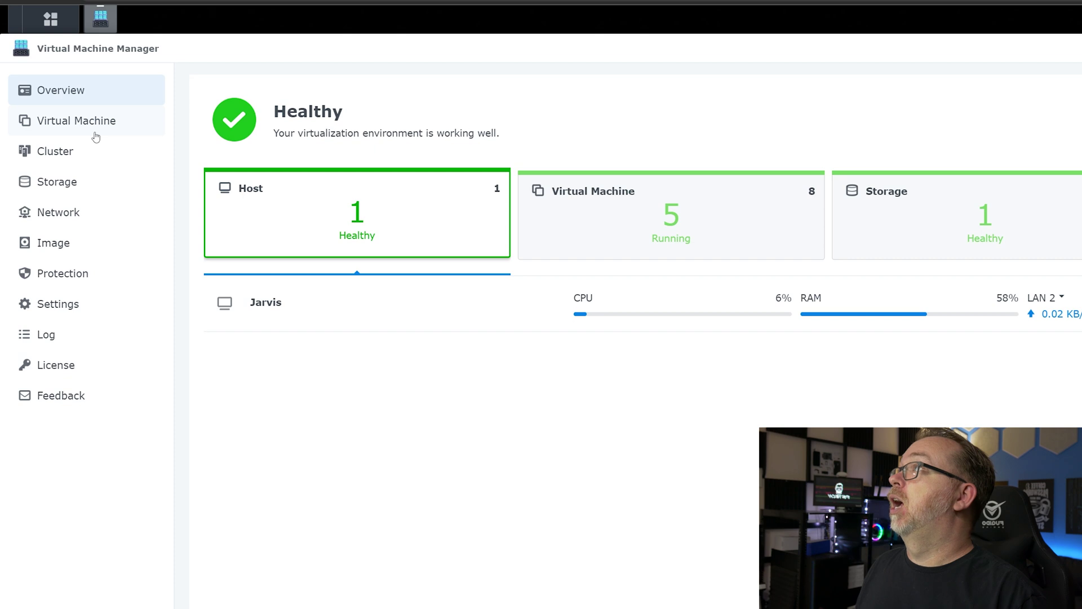
left_click(96, 136)
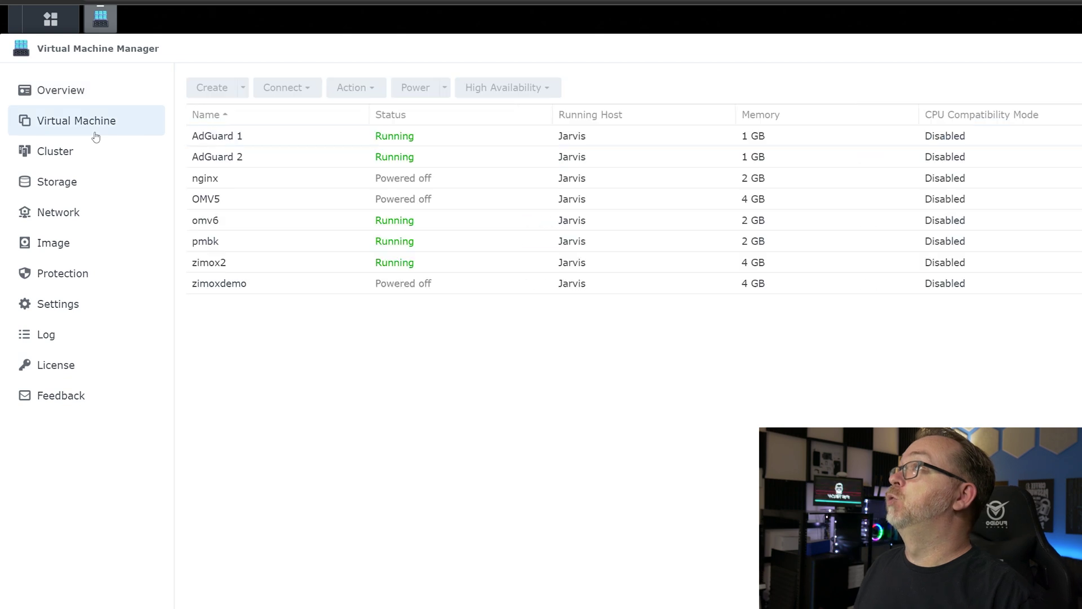
left_click(212, 246)
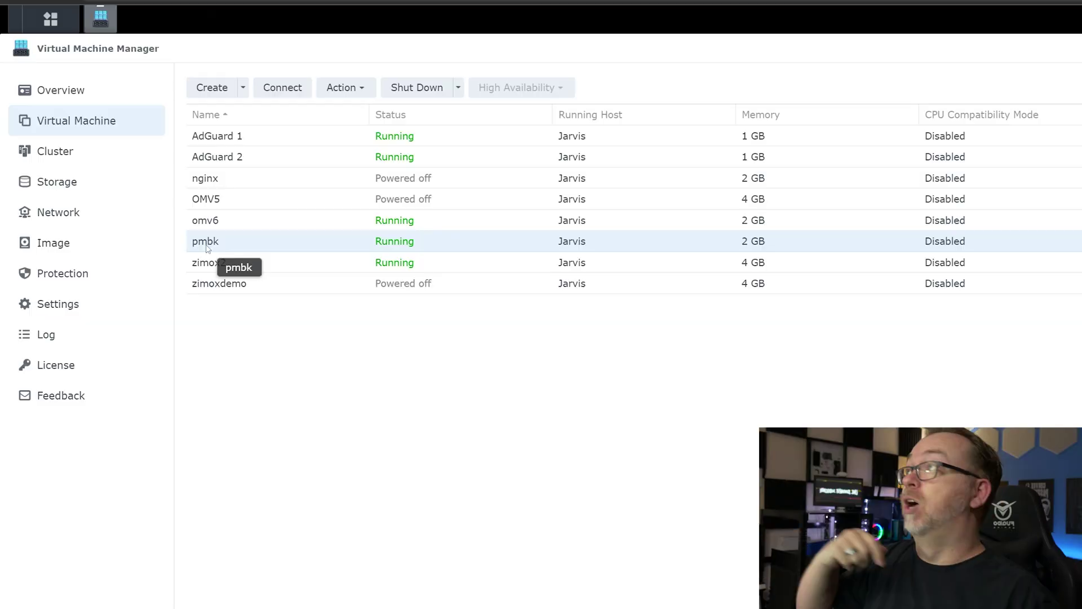
Start creating a Linux virtual machine and place it on the Jarvis VM storage.
left_click(212, 90)
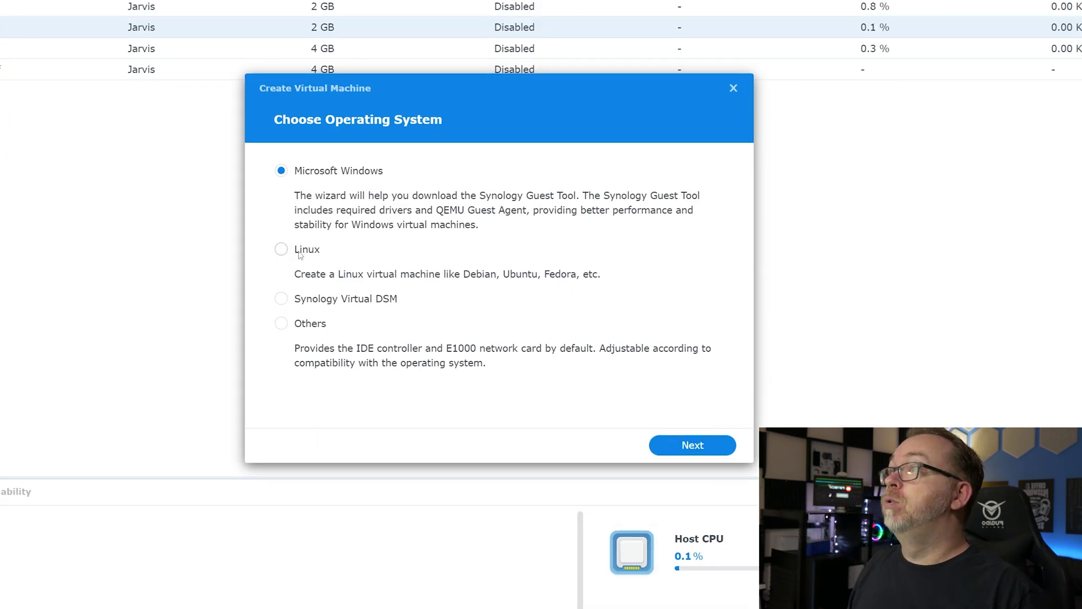
left_click(688, 457)
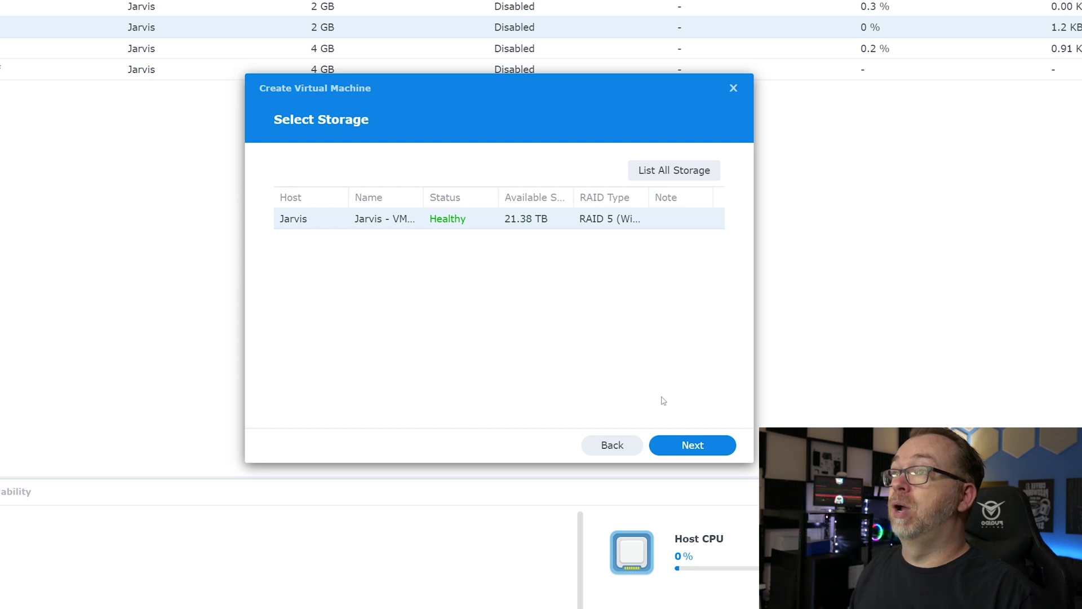
left_click(694, 446)
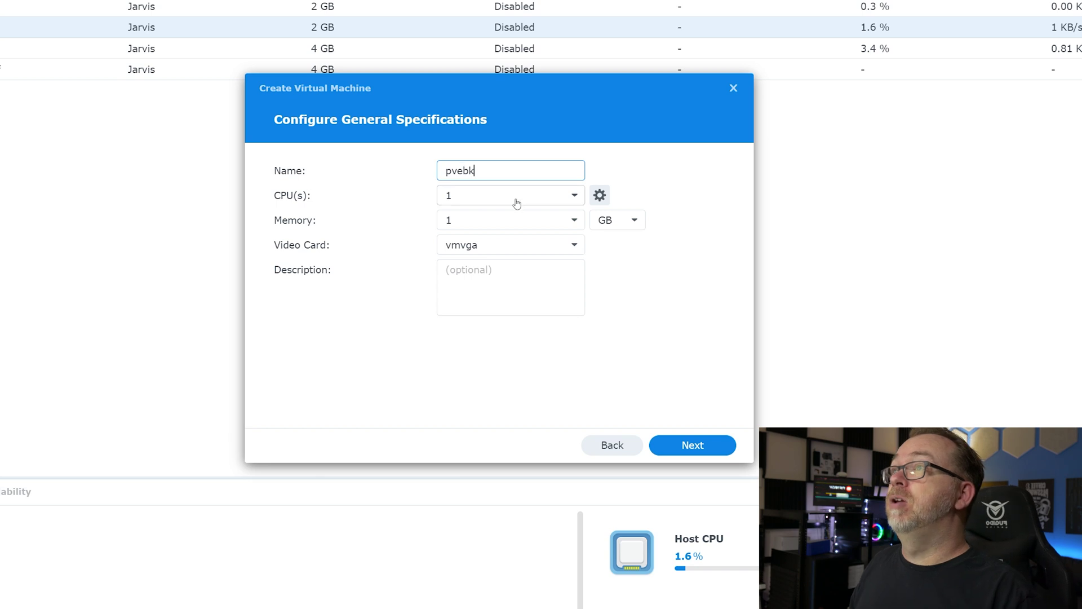
Name the virtual machine pvebk and give it 2 CPUs, 2 GB of memory and the vga video card.
left_click(575, 196)
left_click(546, 241)
left_click(573, 219)
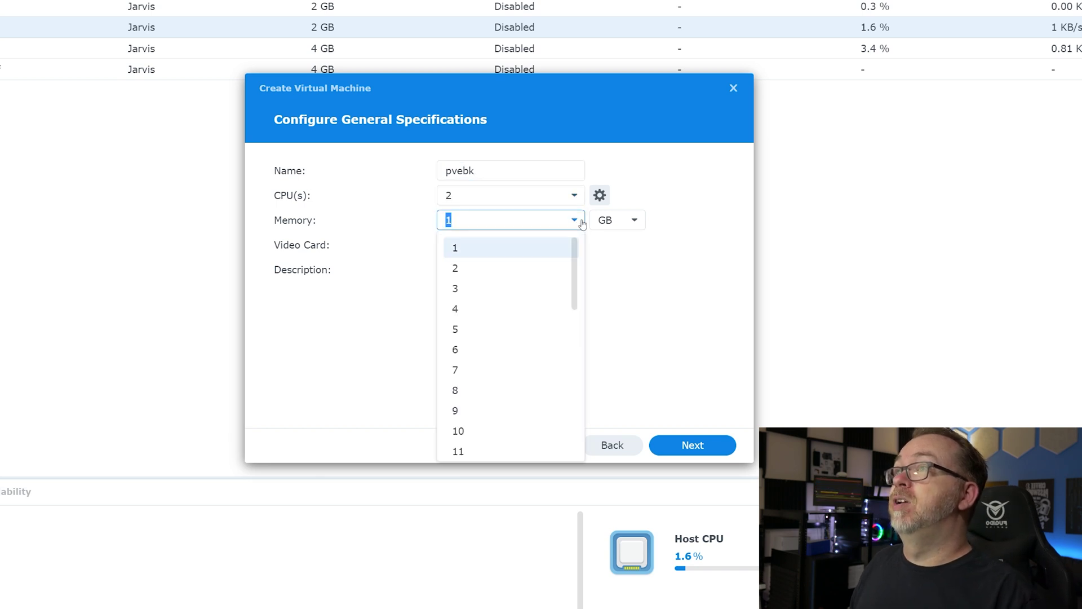
left_click(556, 267)
left_click(584, 247)
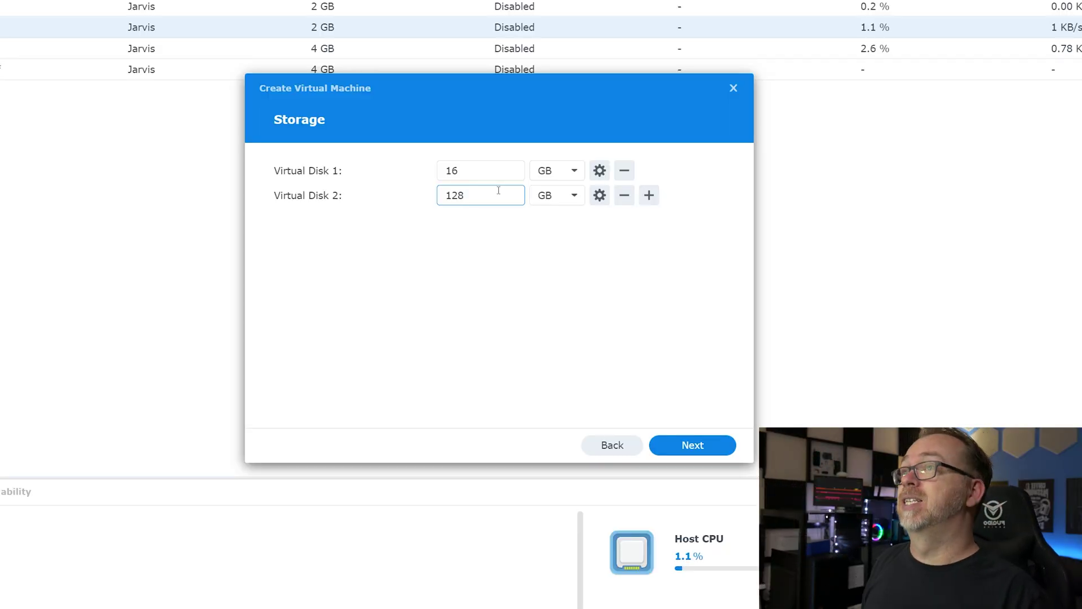
Give the virtual machine a 16 GB and a 128 GB virtual disk and attach it to Default VM Network.
left_click(675, 450)
left_click(541, 173)
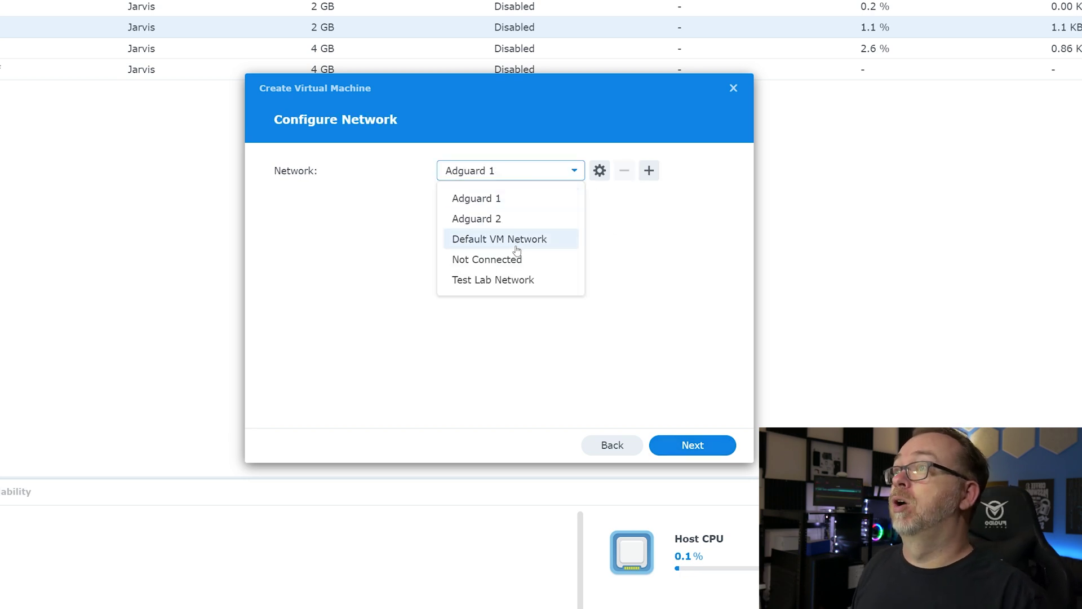
left_click(515, 245)
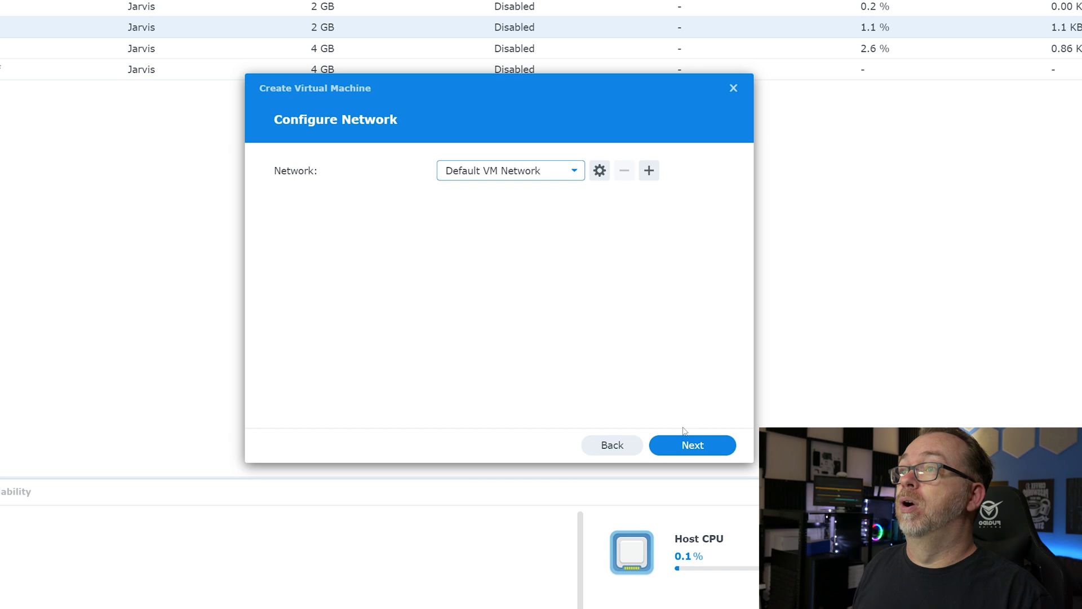
left_click(691, 445)
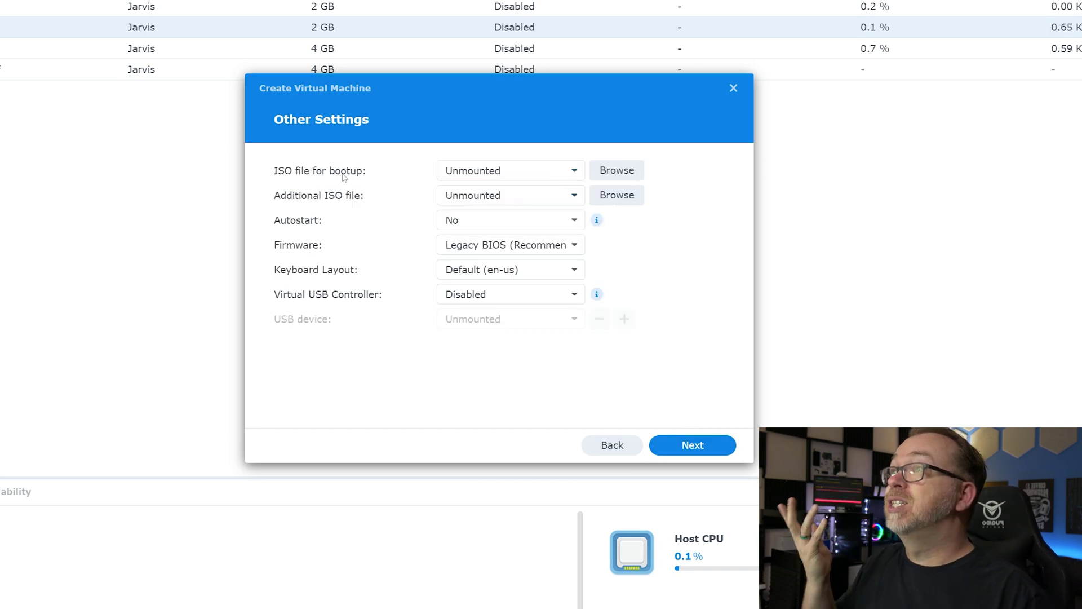
Use the proxmox-backup-server_2.2-1 image from the NAS's ISOs folder as the ISO file for bootup.
left_click(635, 173)
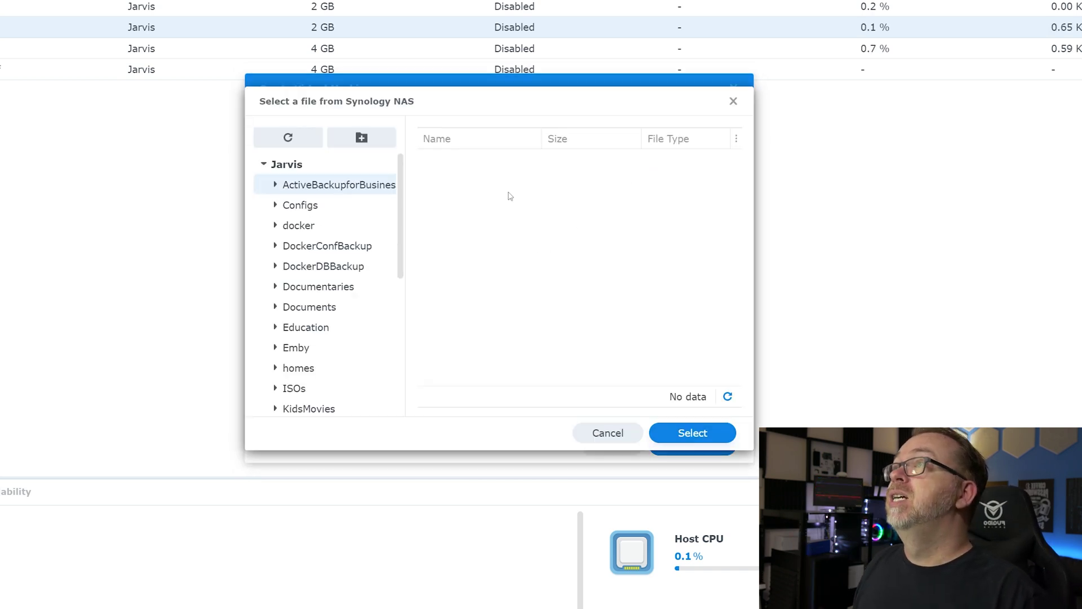
left_click(309, 389)
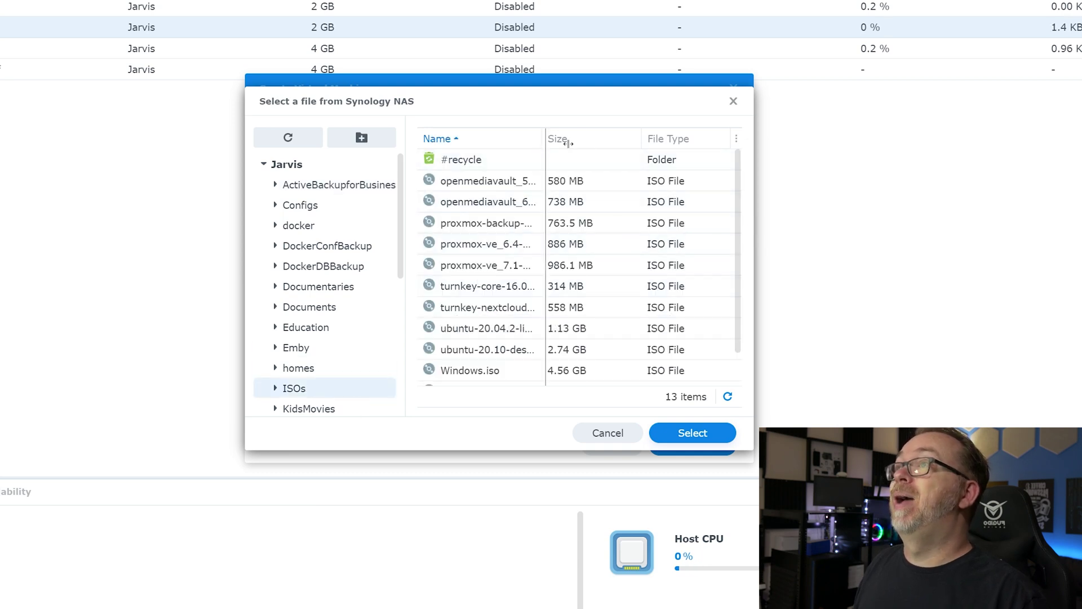
left_click_drag(550, 144, 610, 145)
left_click(546, 230)
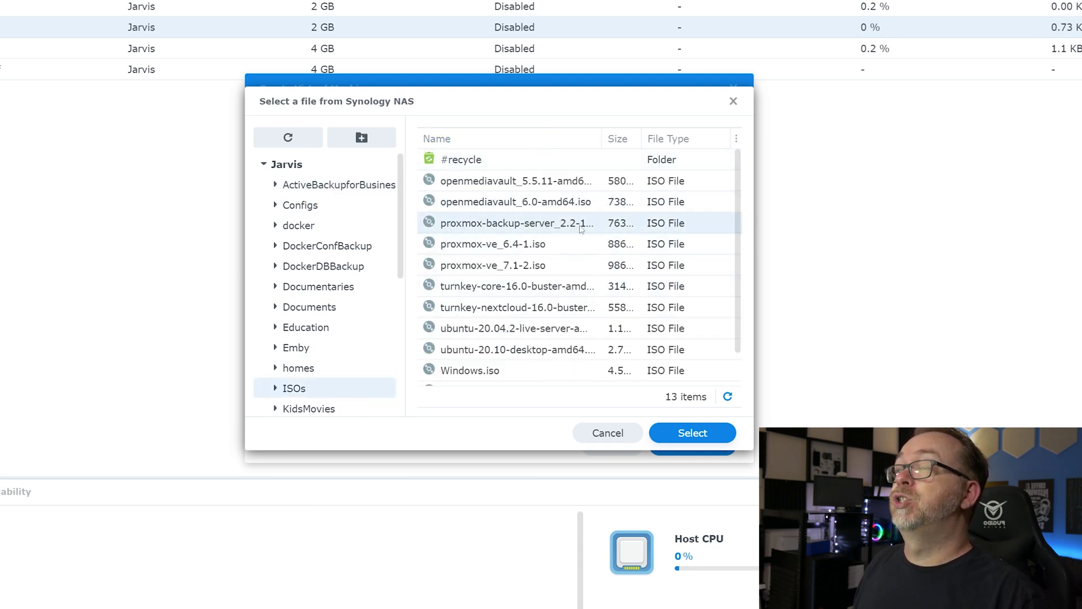
left_click(679, 438)
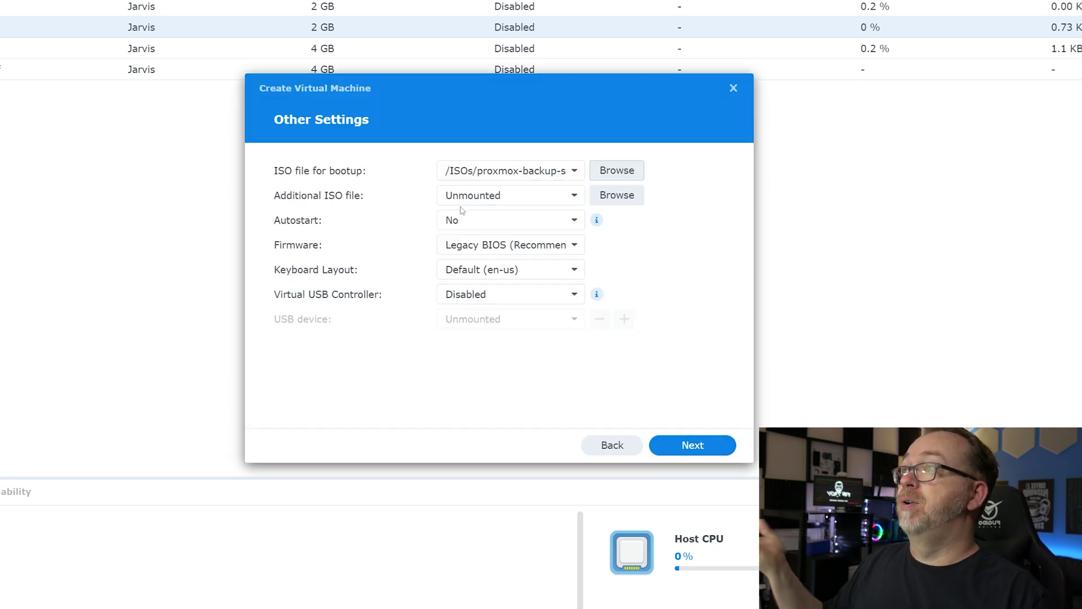
Set the virtual machine's autostart to Yes and accept the other settings.
left_click(460, 227)
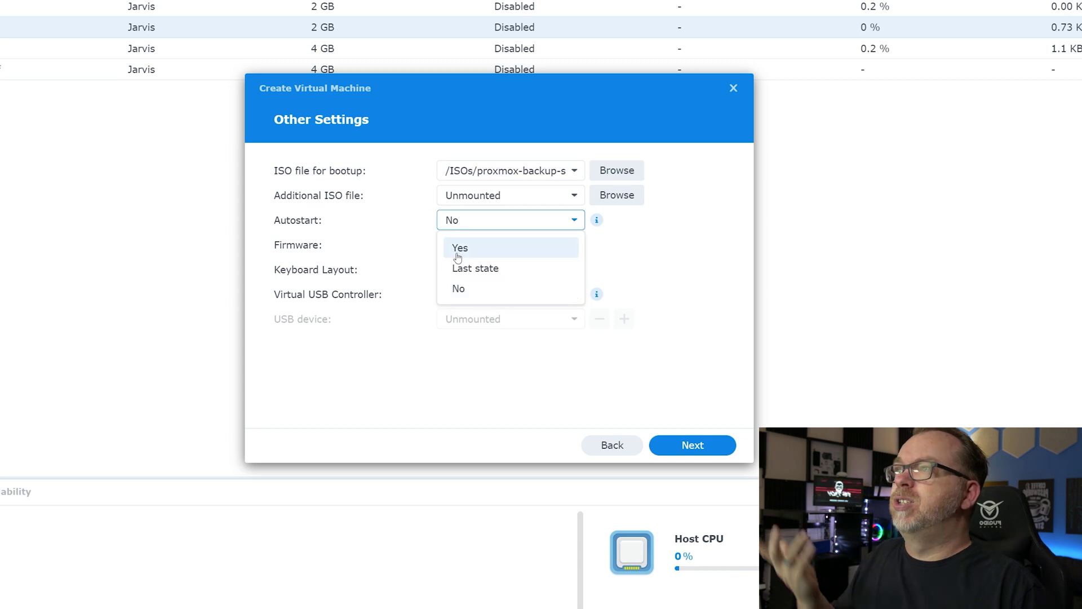
left_click(459, 250)
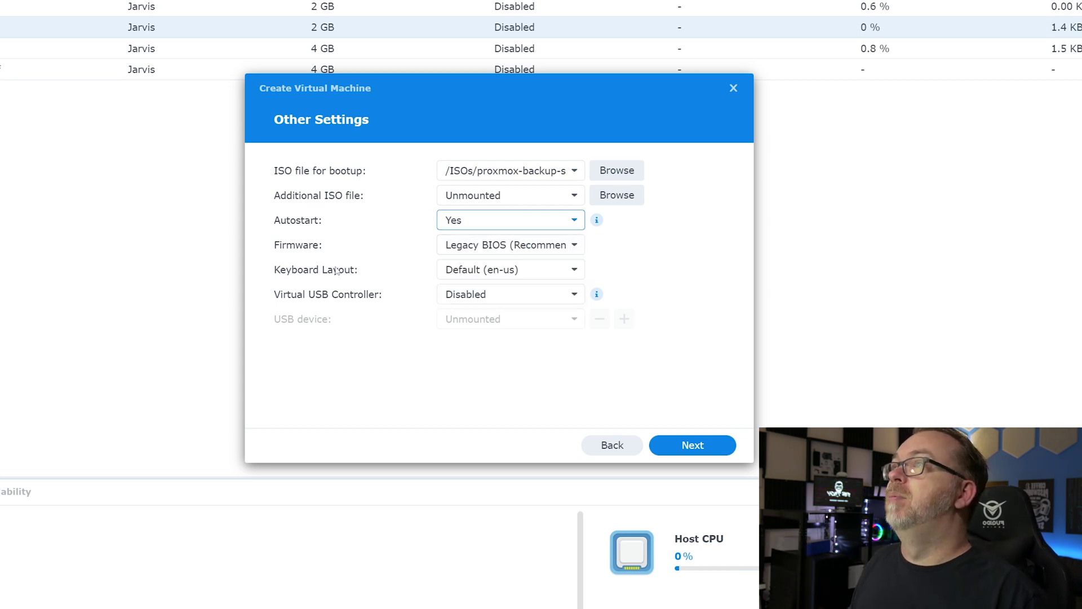
left_click(699, 455)
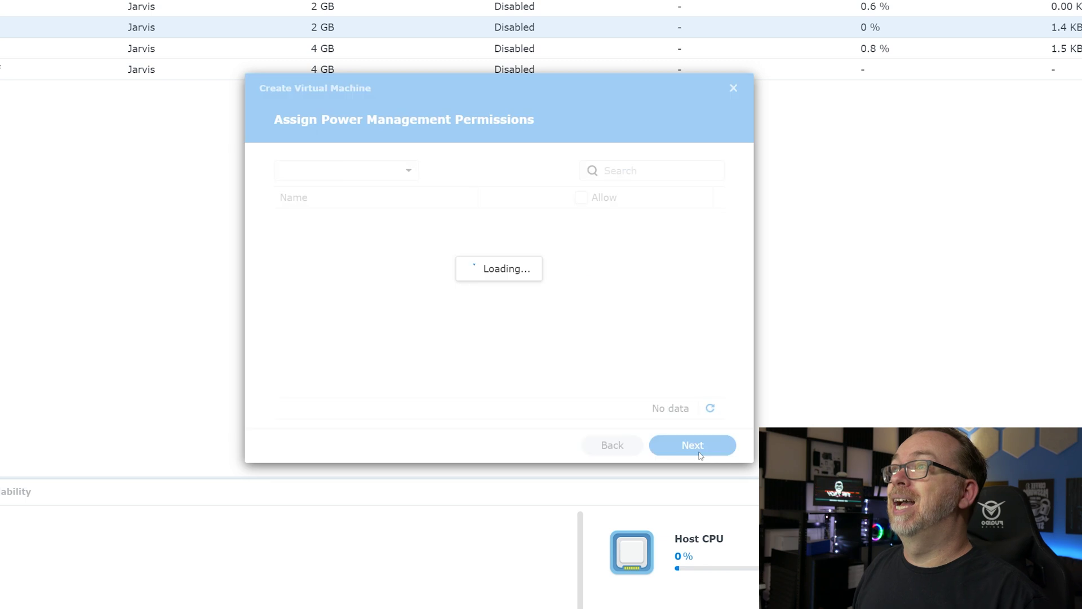
Allow power management for all listed accounts and create the virtual machine, powering it on after creation.
left_click(581, 199)
left_click(692, 445)
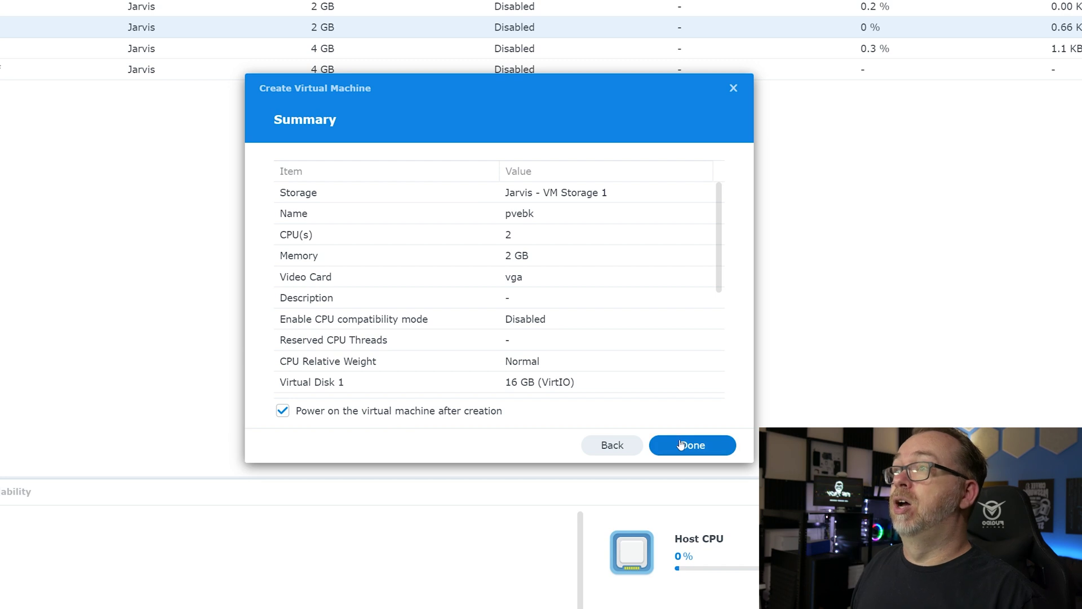
left_click(681, 444)
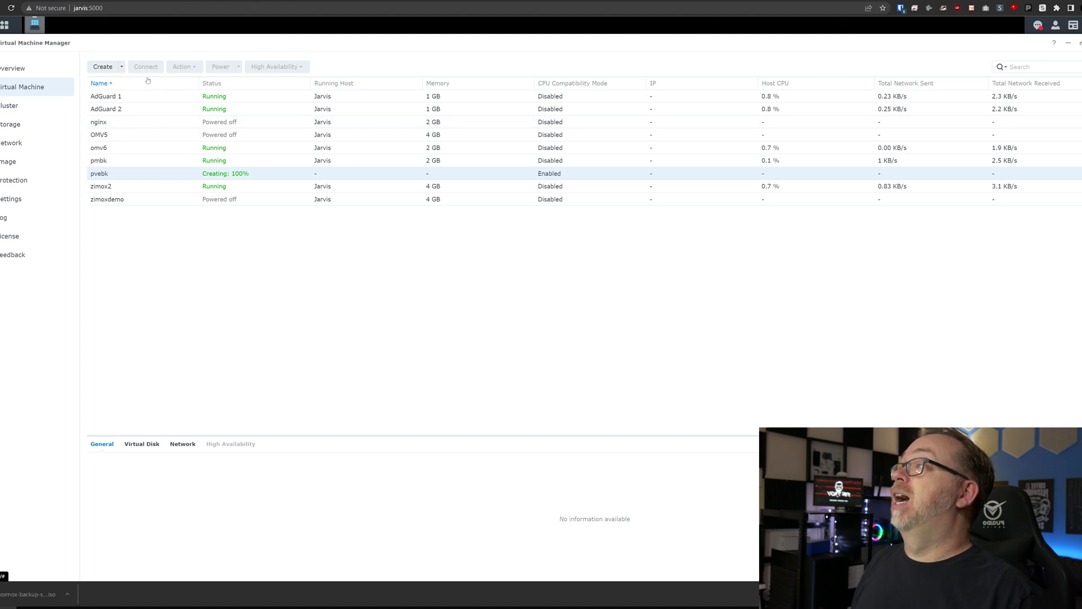
Connect to the pvebk machine's console and launch the Proxmox Backup Server installation.
left_click(165, 174)
left_click(146, 66)
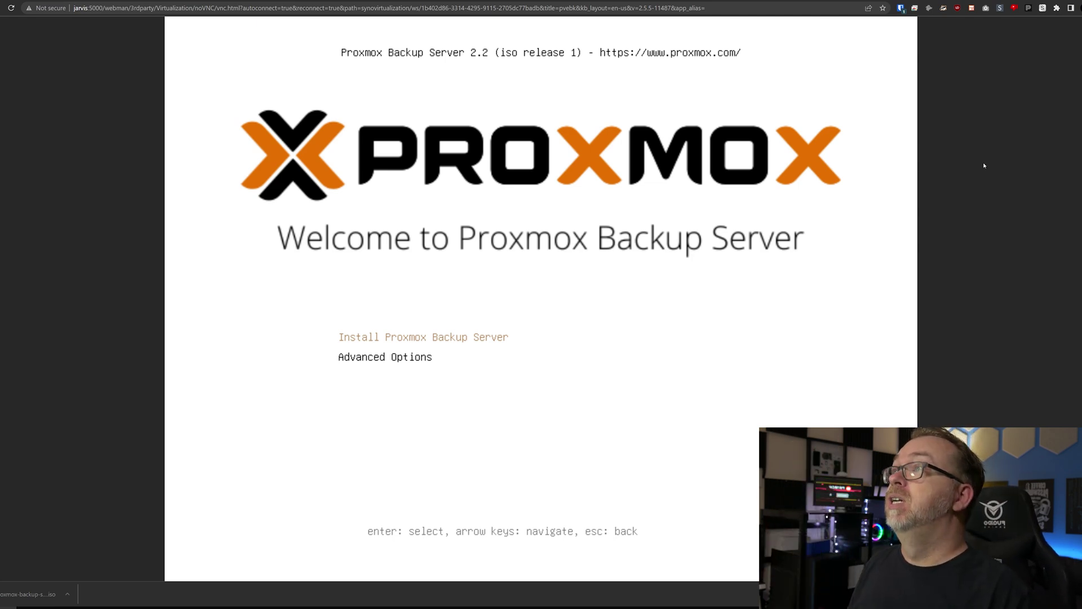
key("Return")
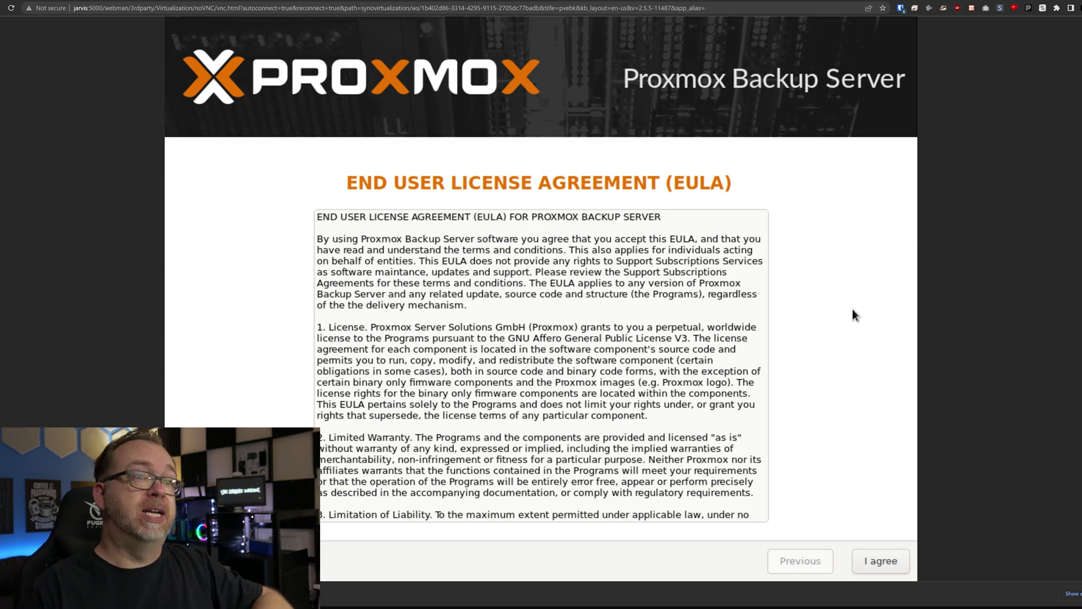
Accept the license agreement and choose the 16 GiB disk /dev/sda as the installation target.
left_click(874, 565)
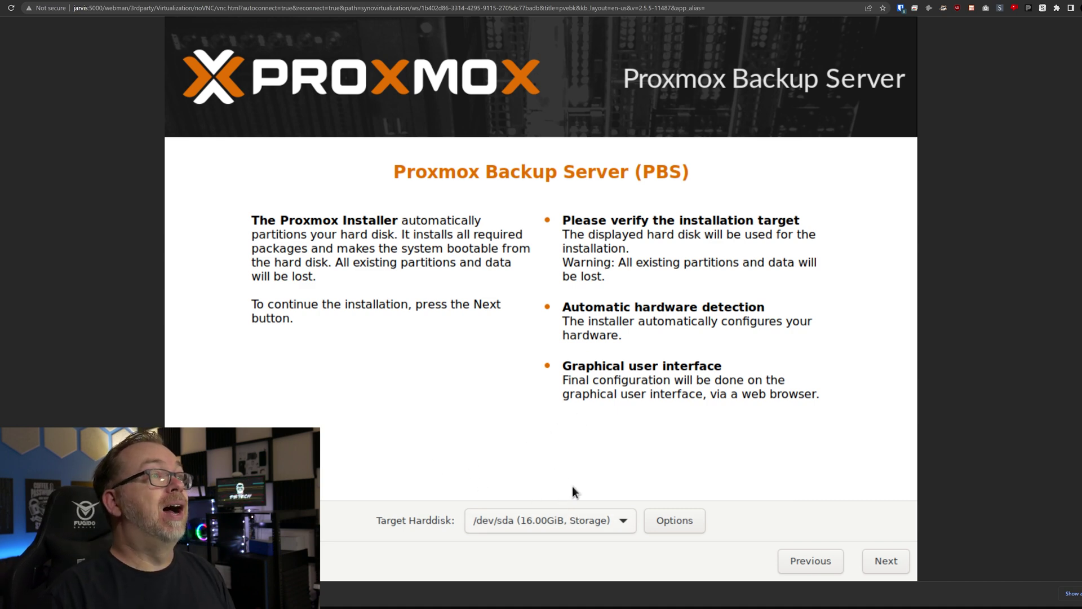
left_click(550, 515)
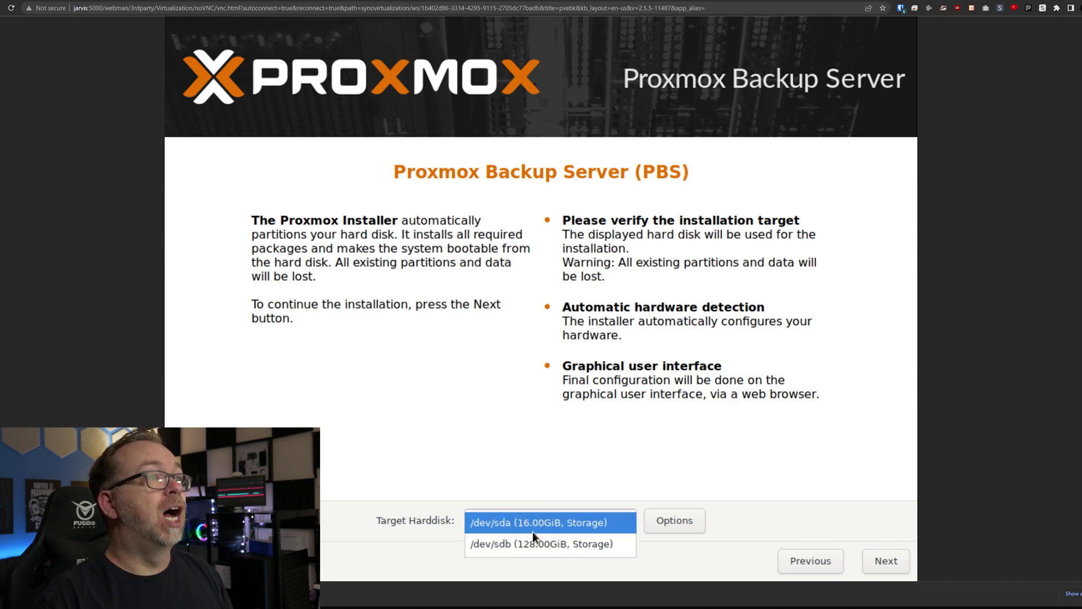
left_click(530, 522)
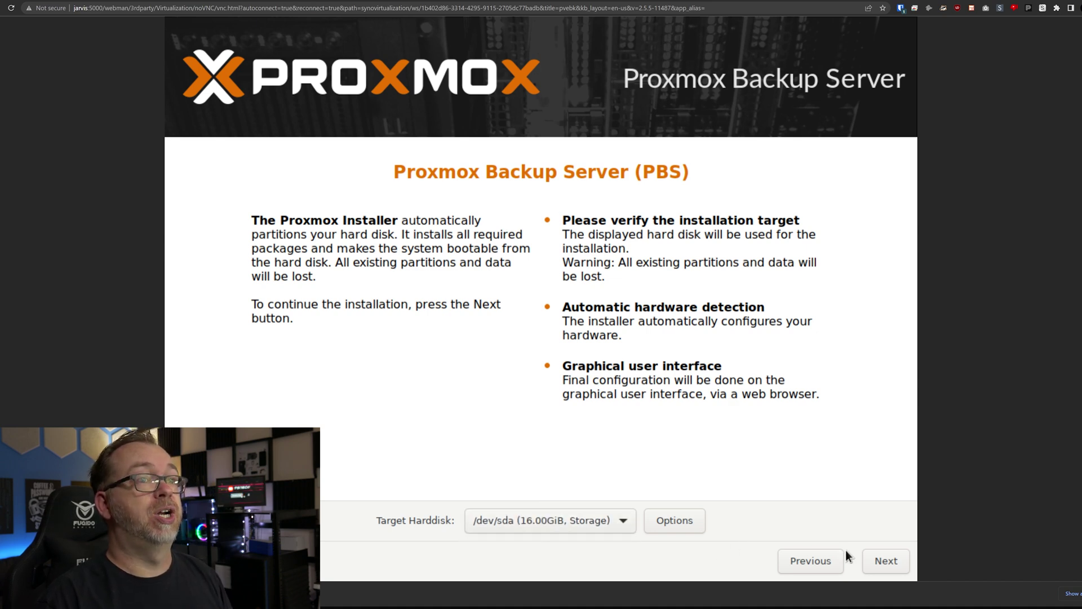
left_click(875, 557)
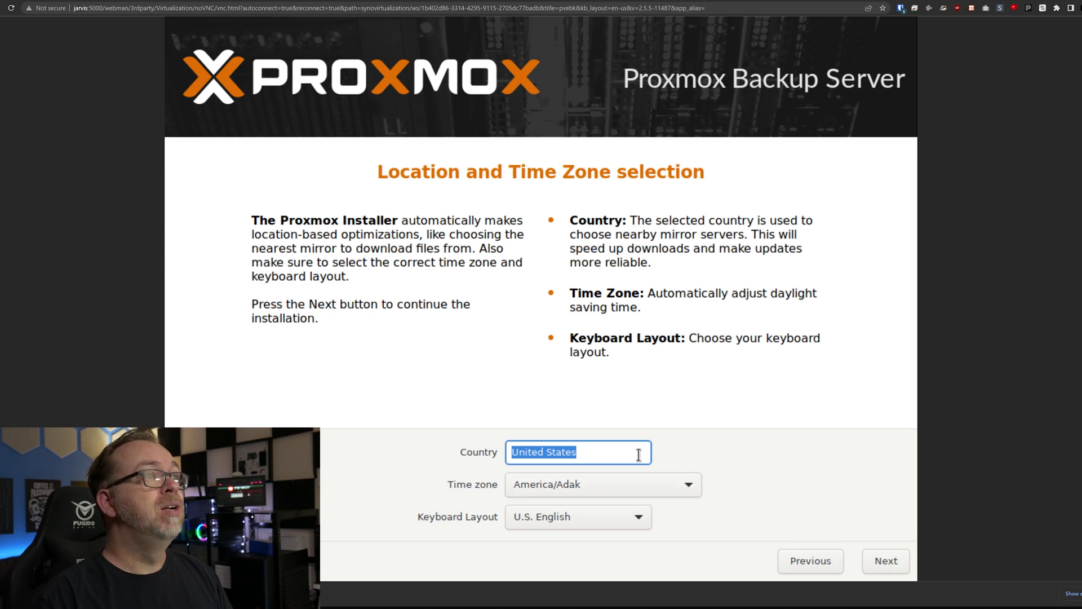
Set the time zone to America/Denver for the United States location.
left_click(622, 482)
scroll(615, 463, "down", 2)
left_click(572, 528)
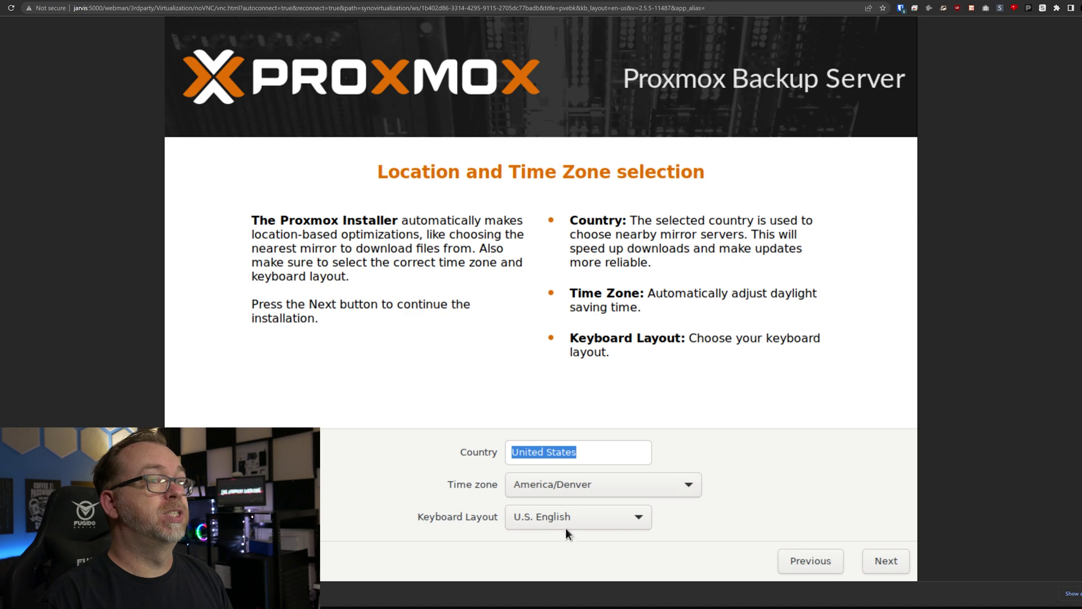
Enter and confirm the root password, and fill in the administrator's e-mail address.
left_click(875, 568)
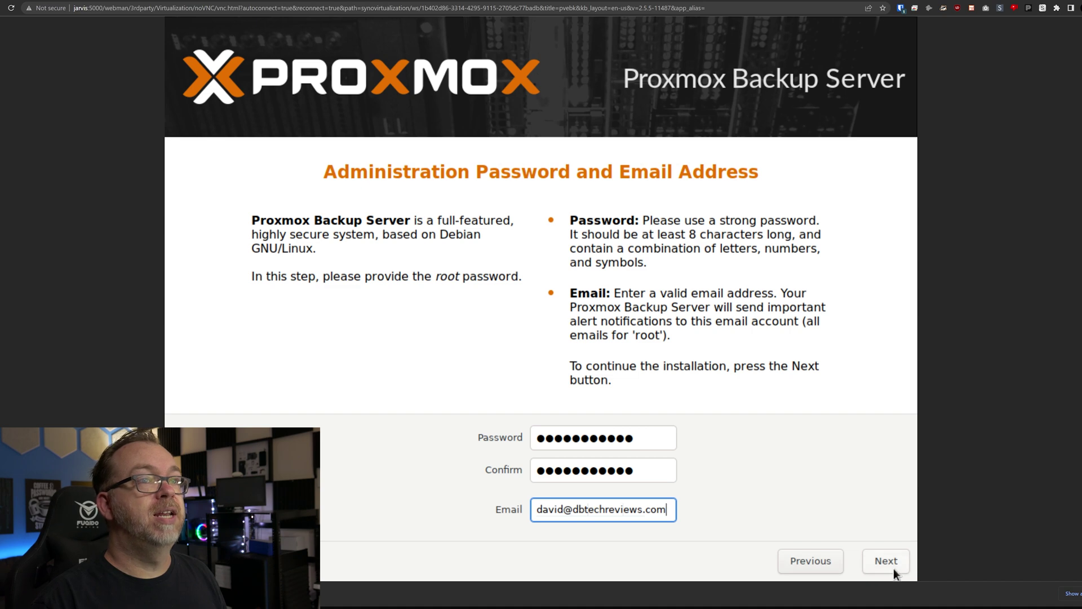
left_click(889, 562)
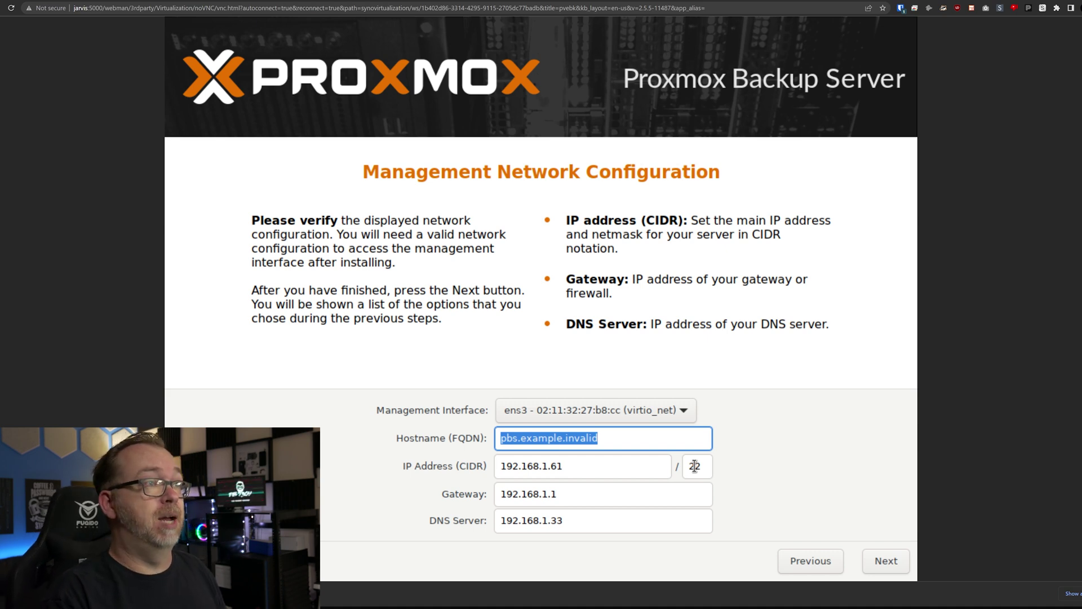
Set the management hostname to pvebk.local and install the server with automatic reboot after installation.
type("pvebk")
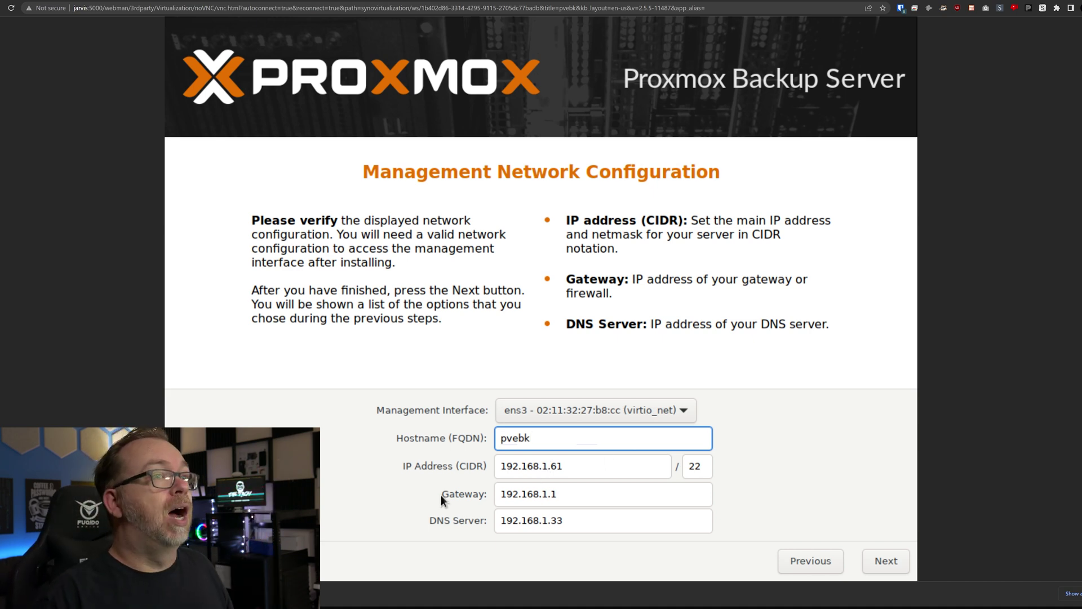
left_click(884, 561)
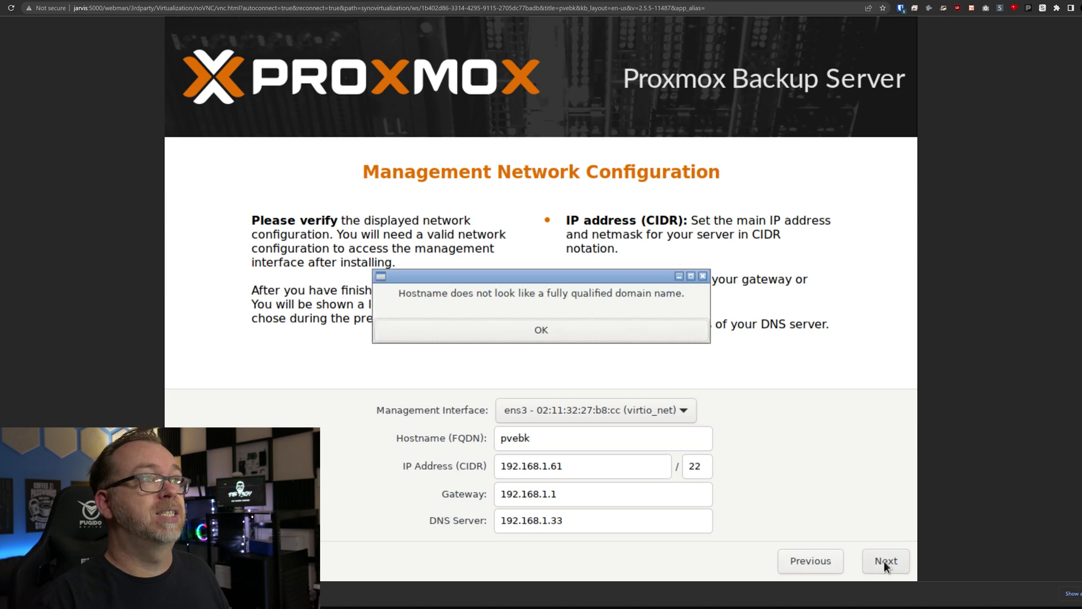
left_click(568, 331)
left_click(609, 437)
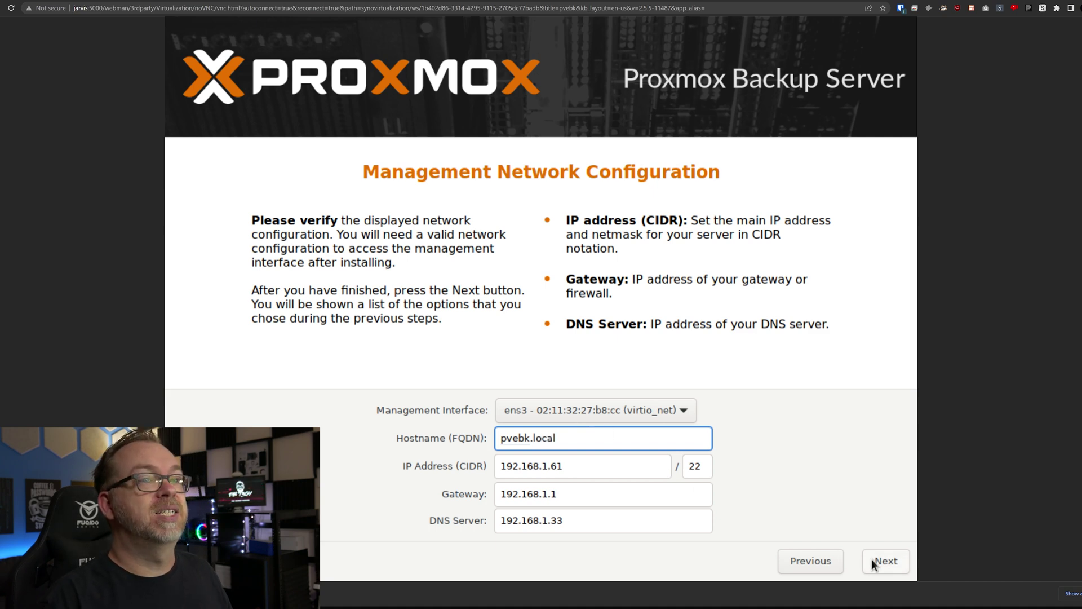
left_click(897, 564)
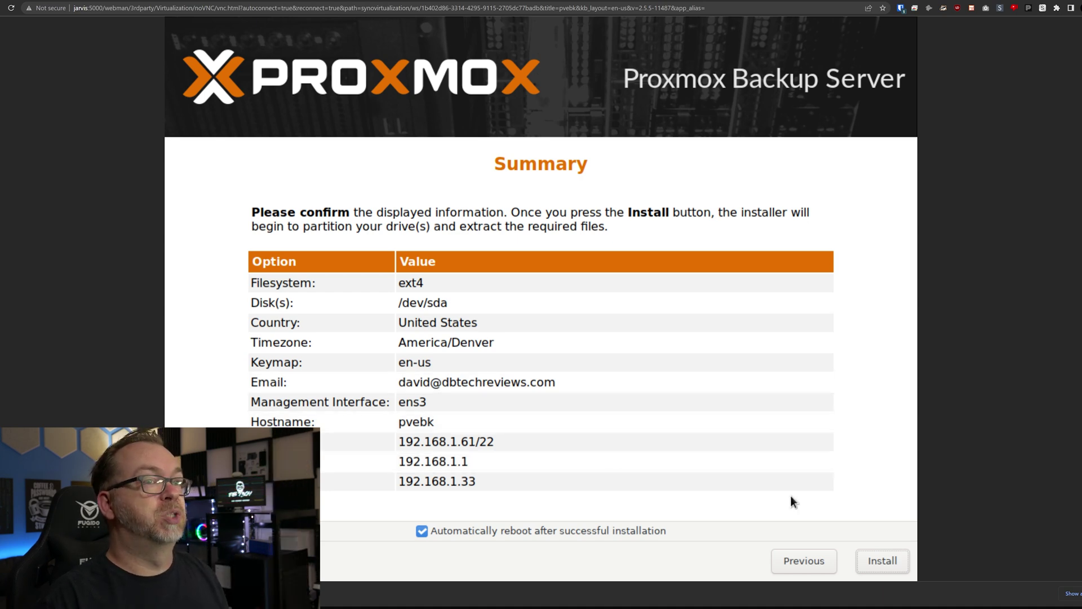
left_click(884, 560)
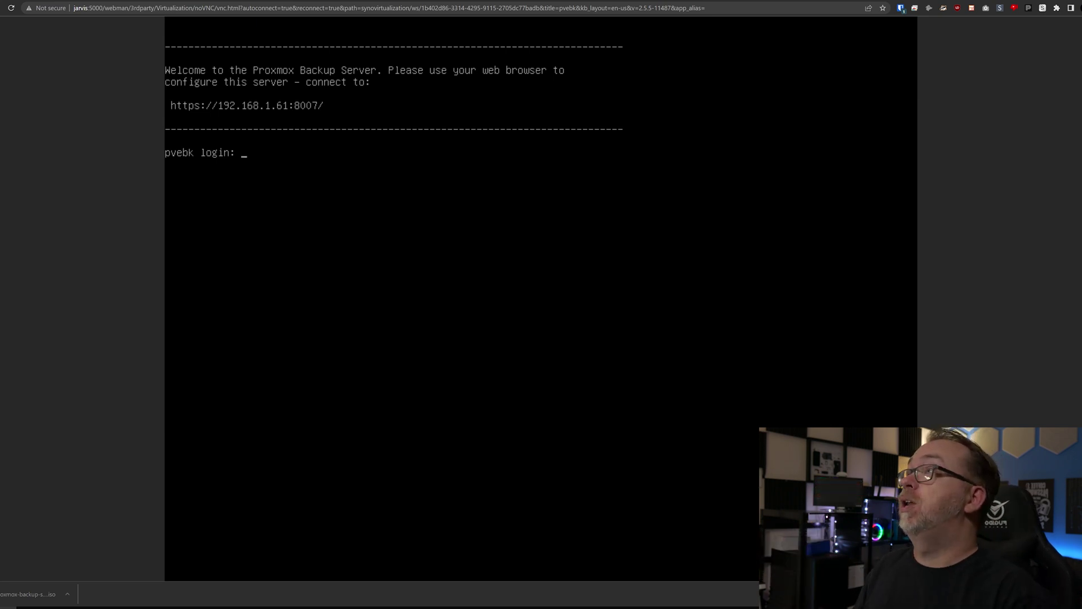
key("ctrl+t")
type("https://192.168.1")
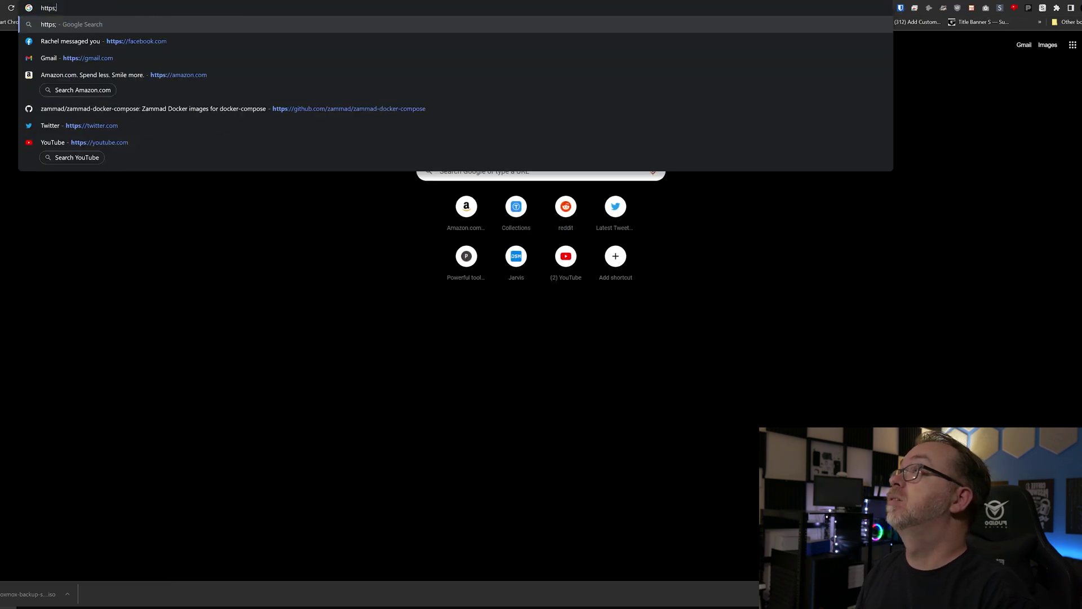
type(".61:")
type("900")
key("BackSpace")
key("BackSpace")
key("BackSpace")
type("8007")
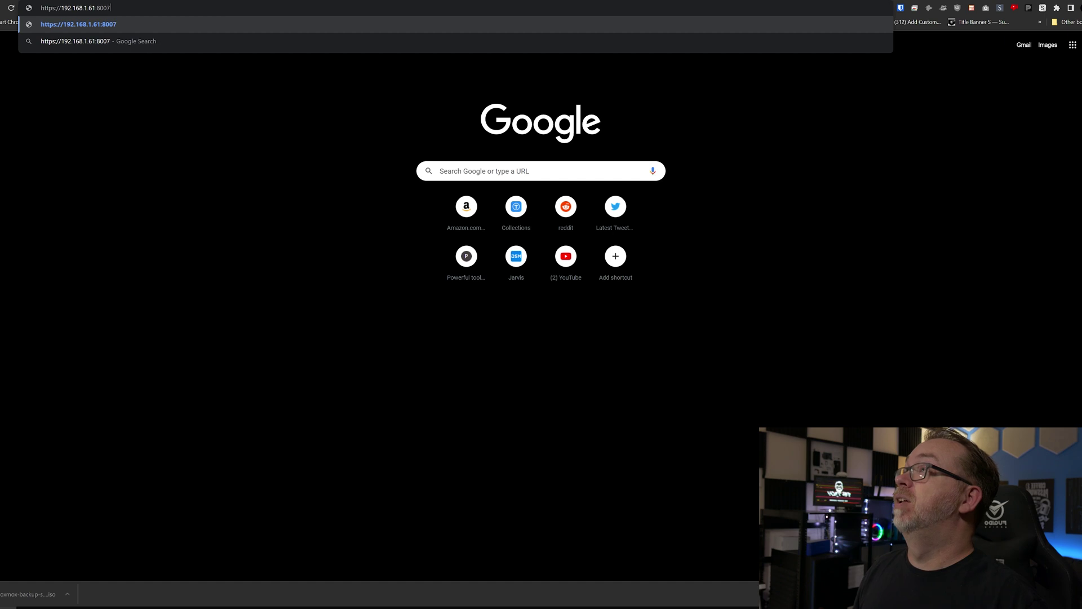
key("Return")
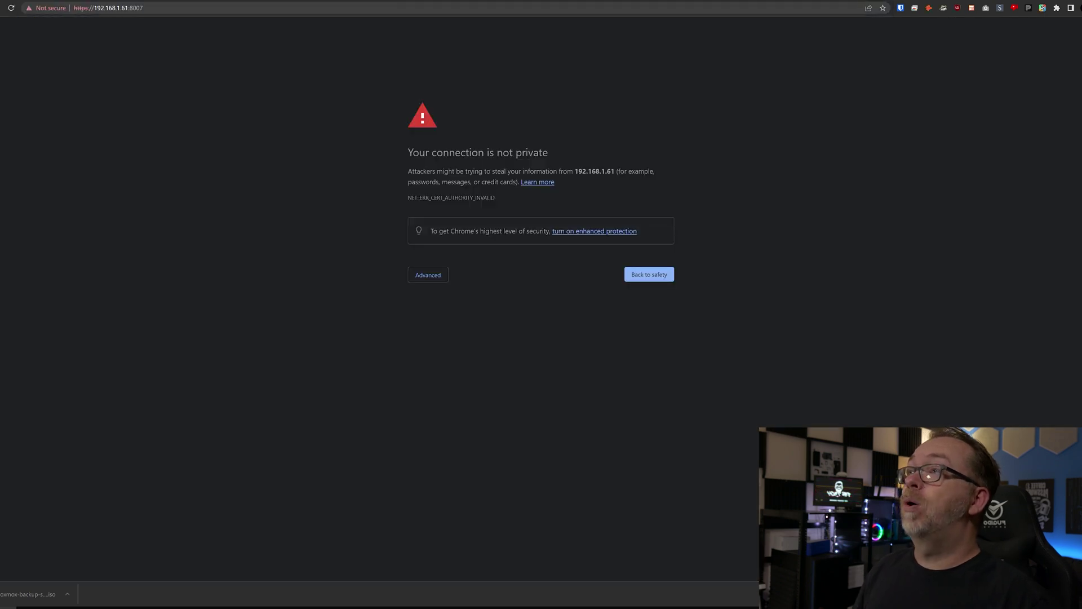
left_click(428, 275)
left_click(429, 345)
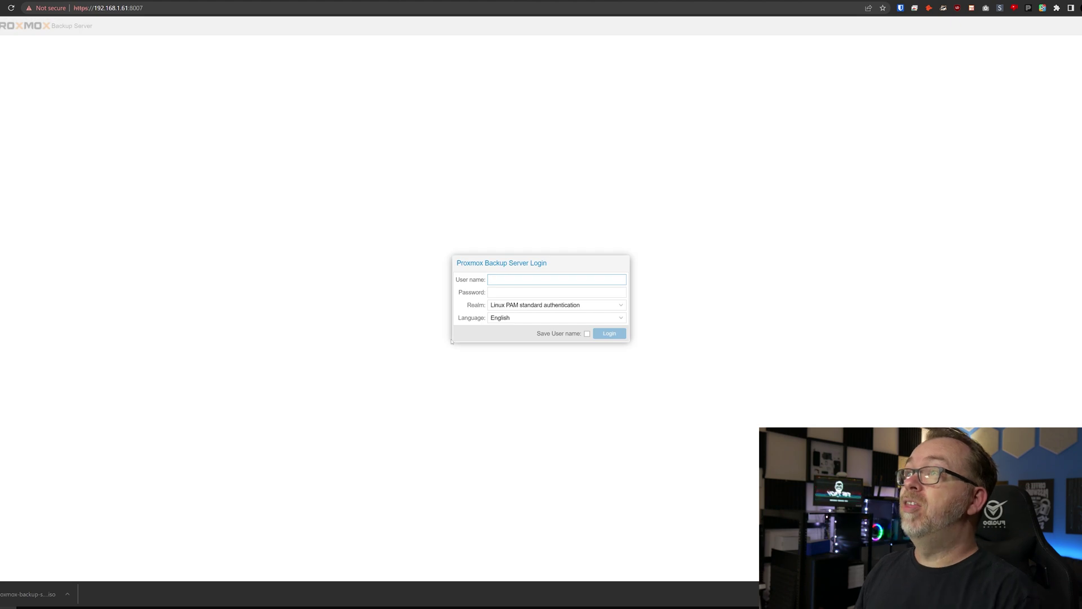
Log in to the backup server as root with the account password and dismiss the subscription notice.
type("root")
key("Tab")
type("••")
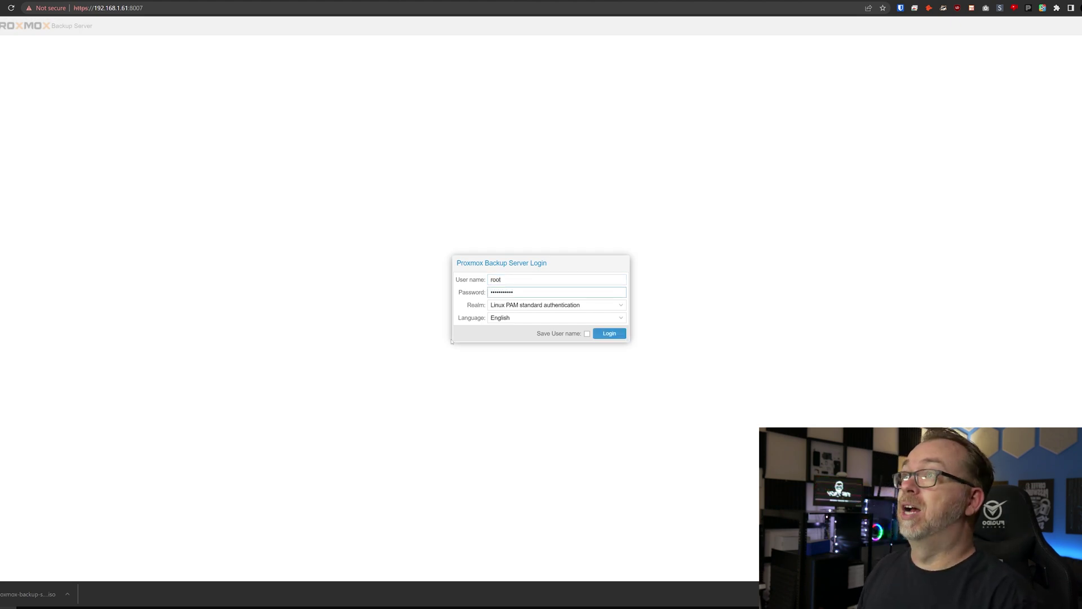
type("•••••••••")
key("Return")
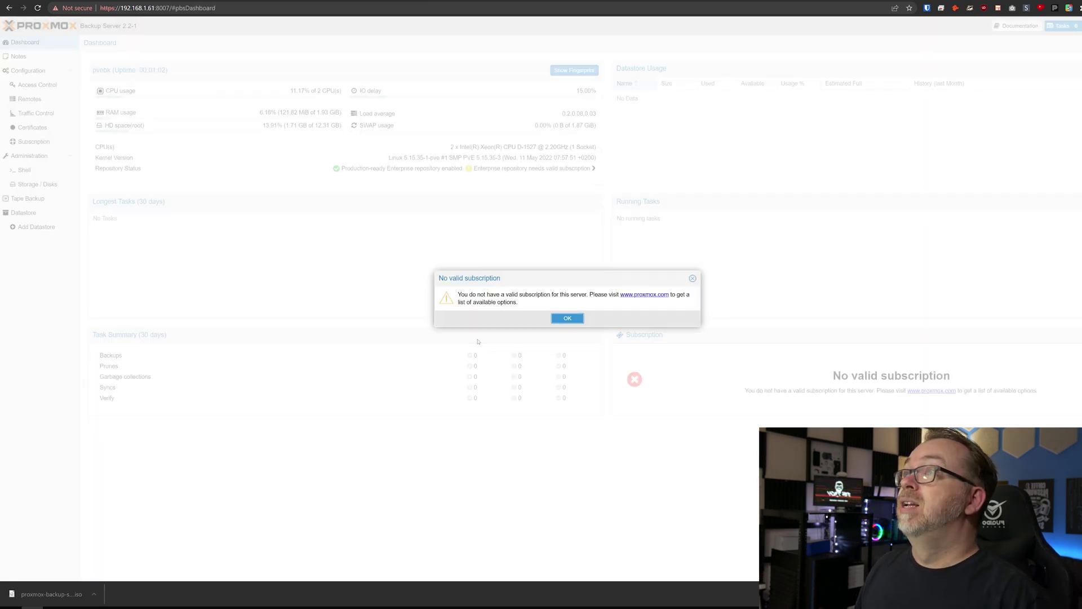
left_click(568, 320)
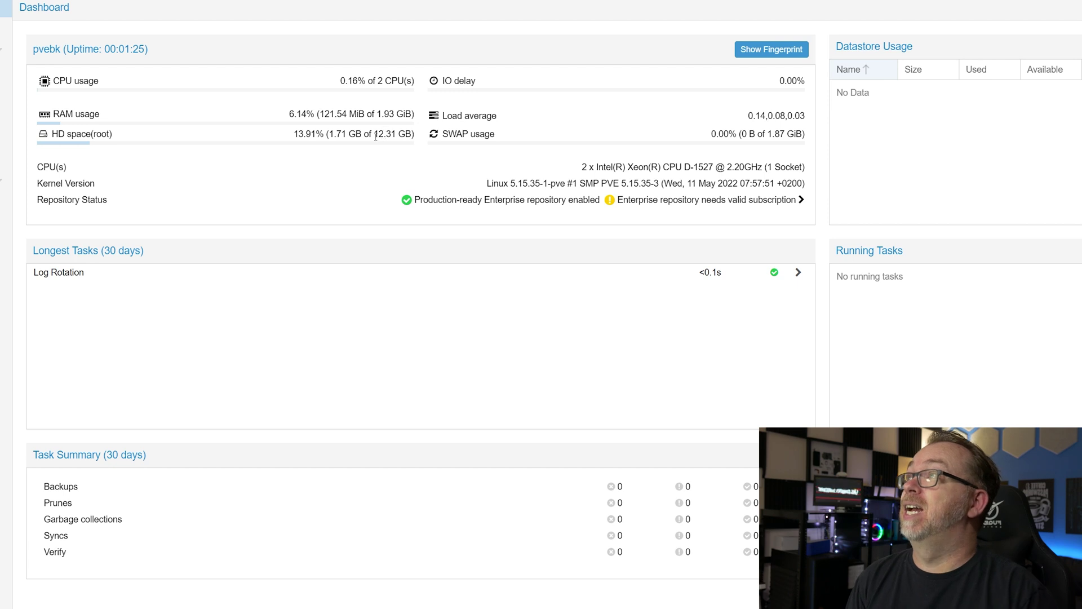
Check the root disk space on the dashboard, and initialize the unused disk /dev/sdb with GPT.
left_click_drag(328, 134, 378, 134)
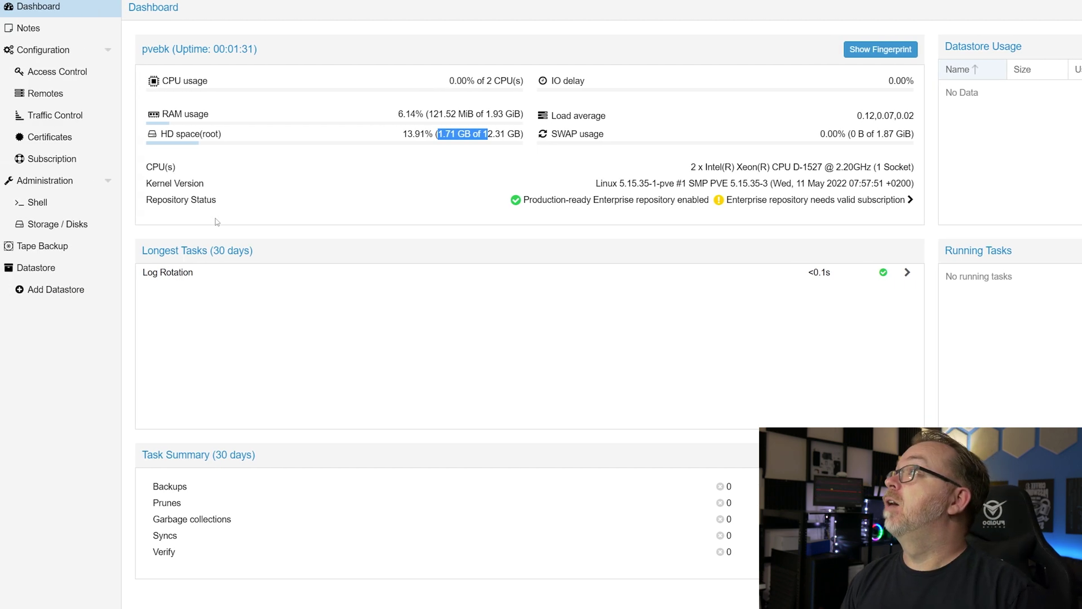
left_click(86, 226)
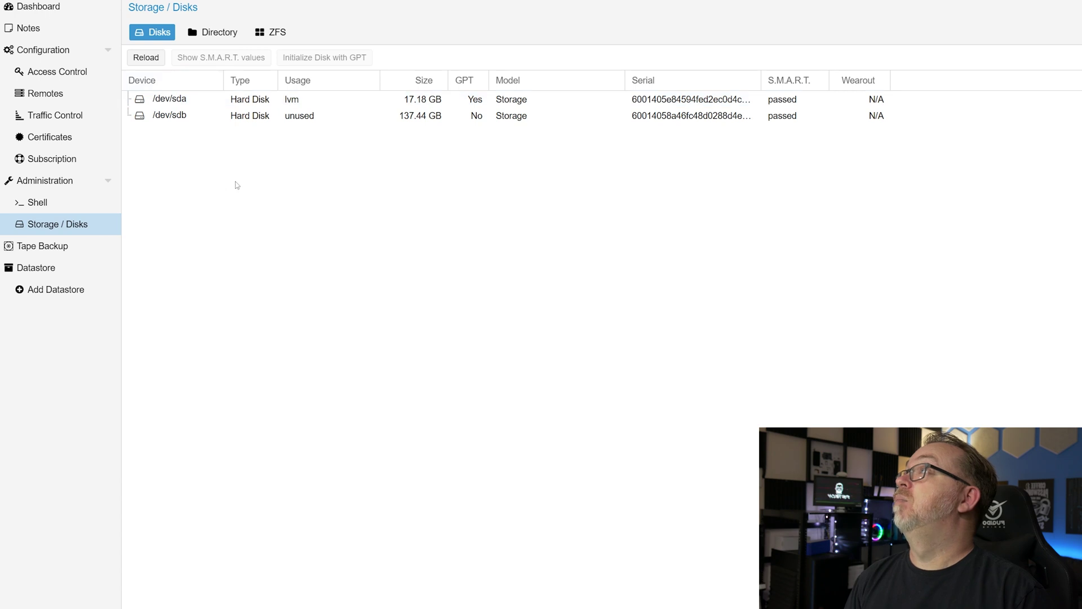
left_click(390, 119)
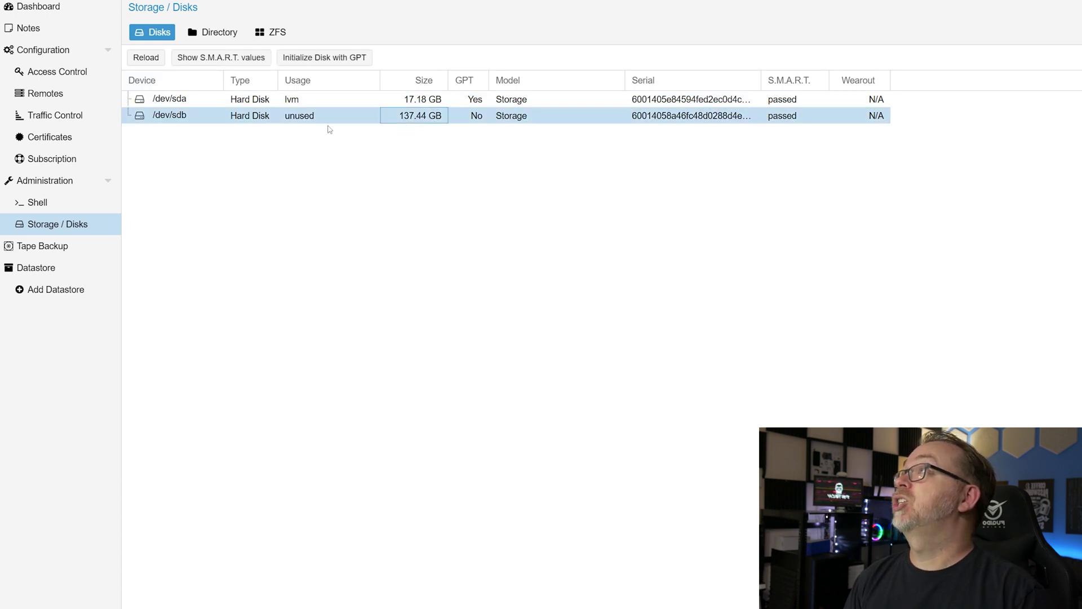
left_click(316, 59)
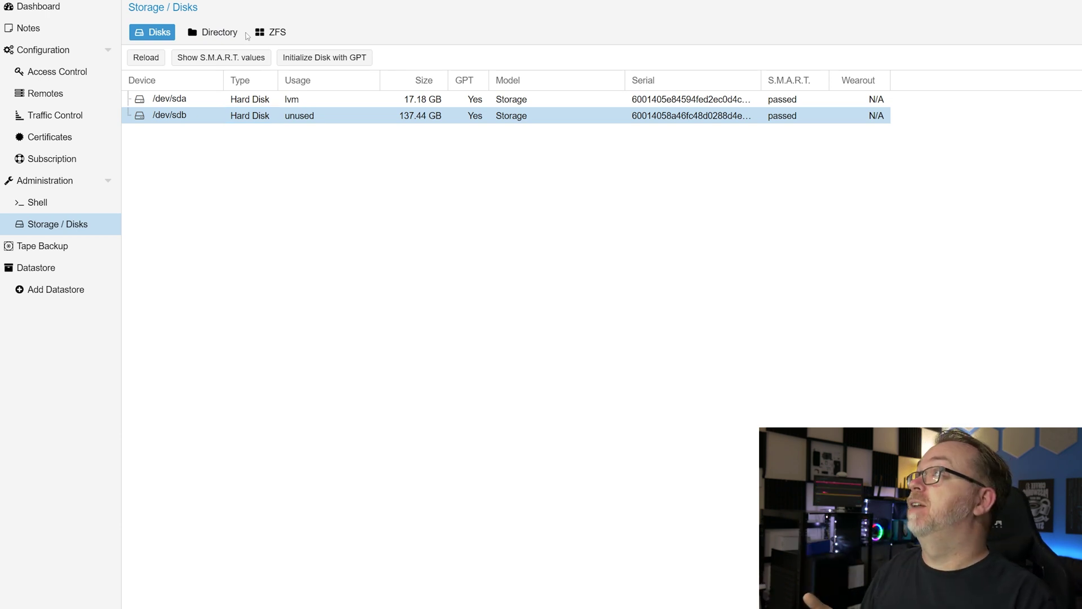
Create a single-disk ZFS pool named backups on /dev/sdb, added as a datastore, and check the datastore's usage summary.
left_click(268, 32)
left_click(196, 59)
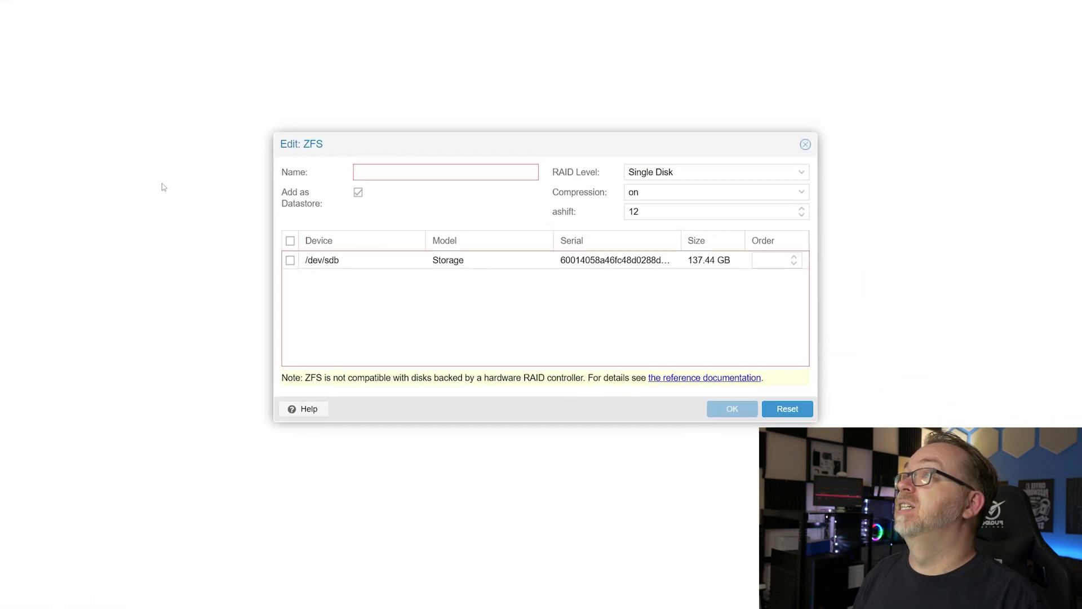
left_click(290, 260)
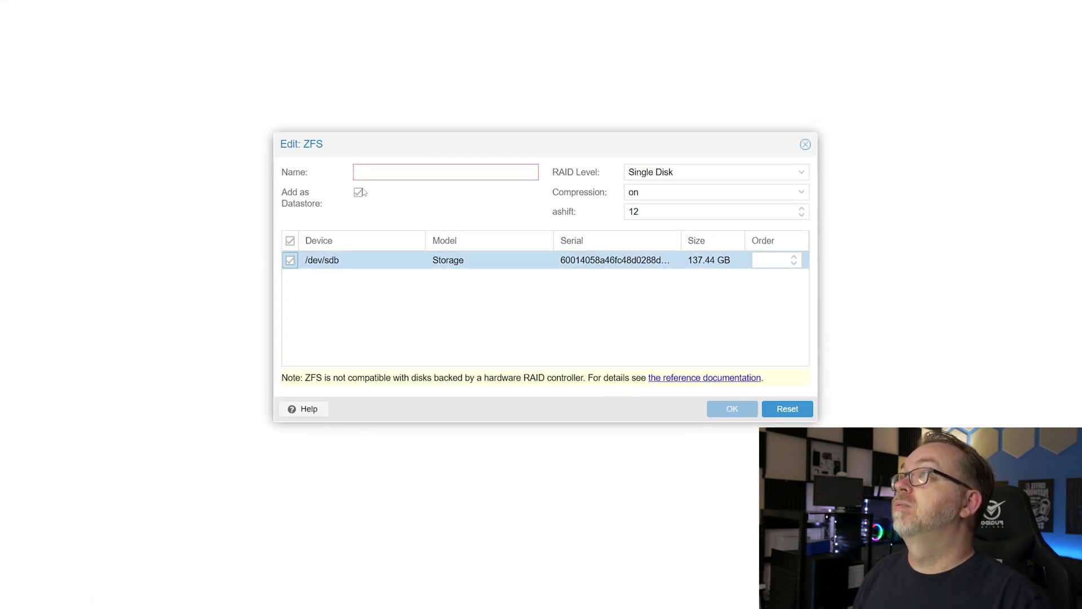
left_click(372, 173)
type("backs")
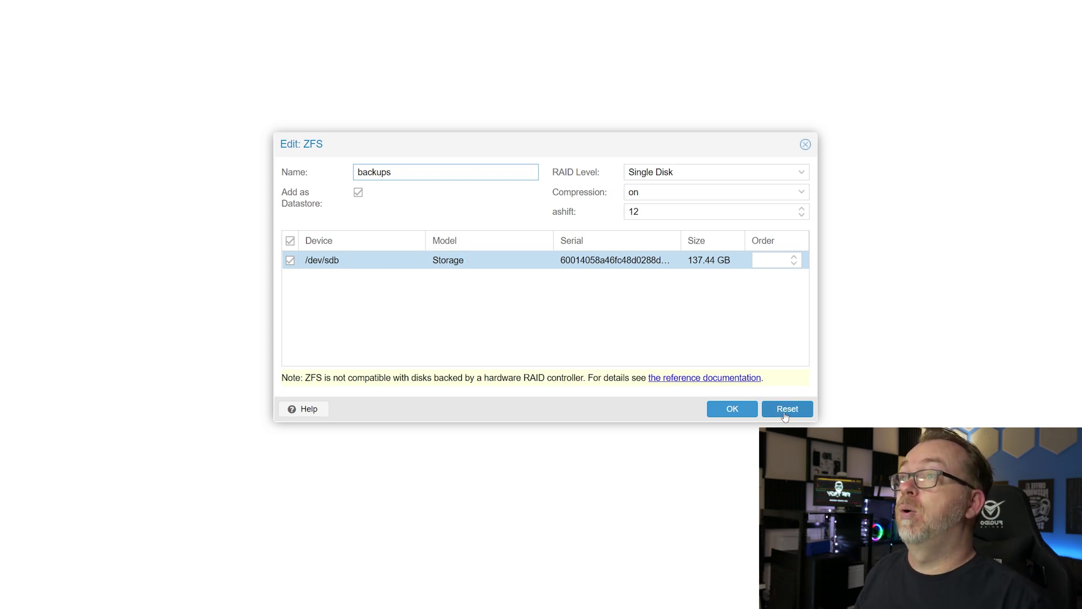
left_click(749, 417)
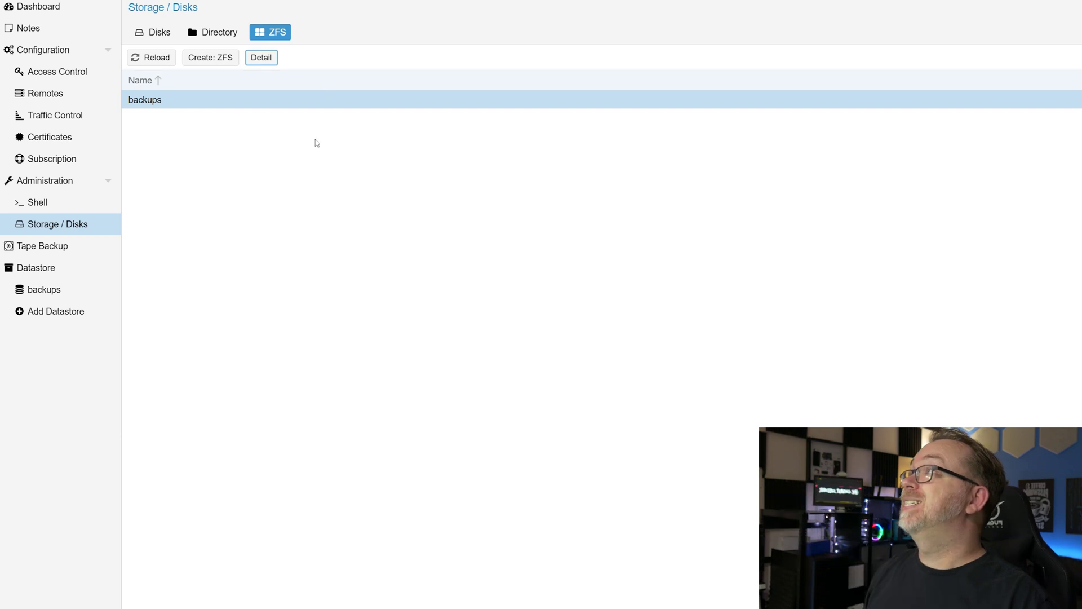
left_click(62, 295)
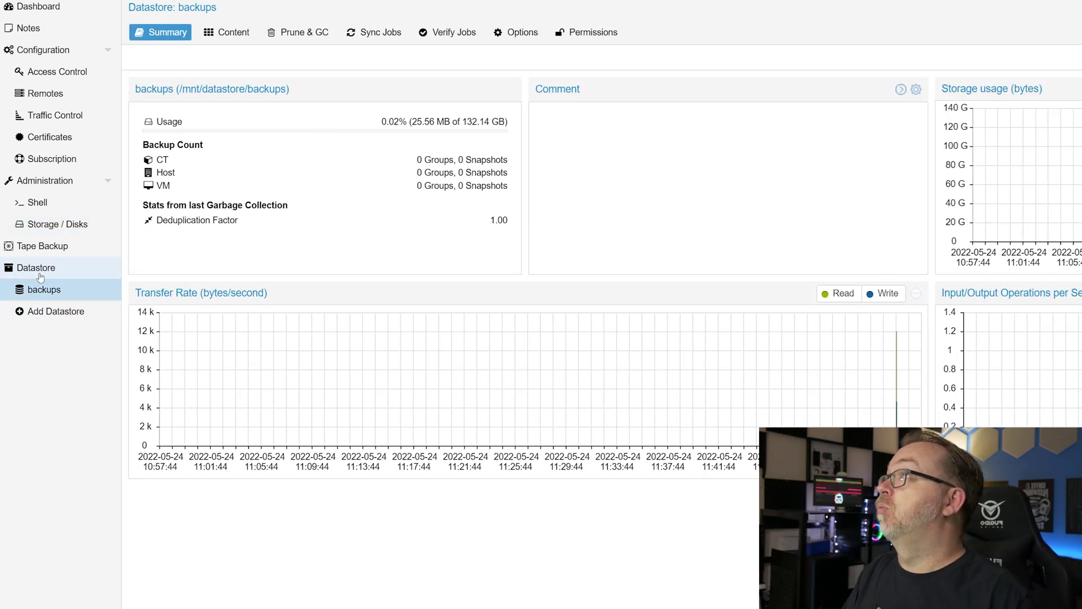
left_click_drag(464, 122, 503, 122)
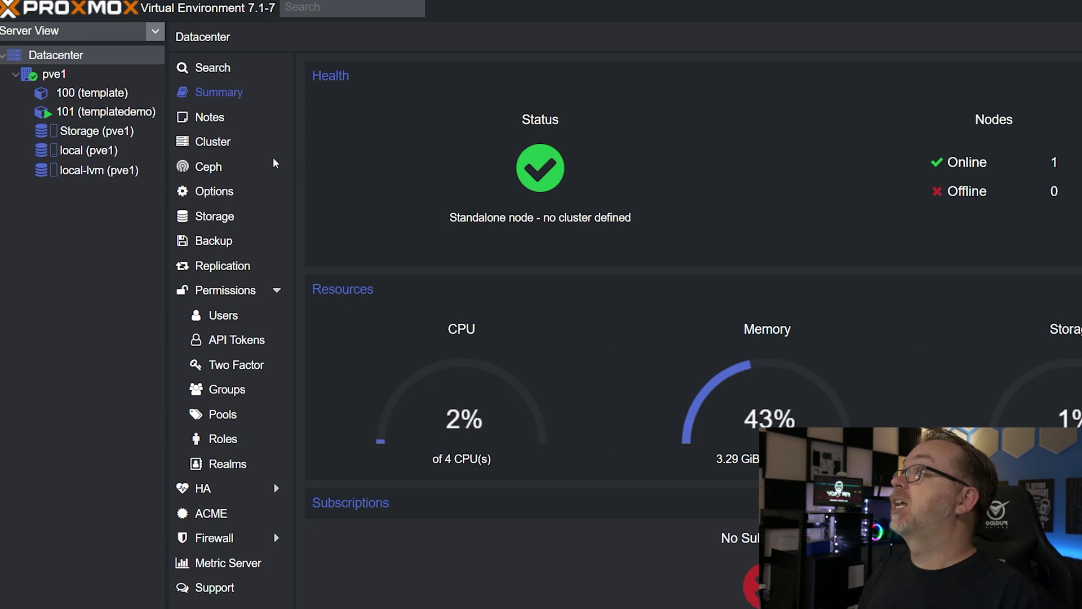
In the Proxmox Virtual Environment datacenter, start adding a Proxmox Backup Server storage with ID pvebk and server 192.168.1.61.
left_click(230, 218)
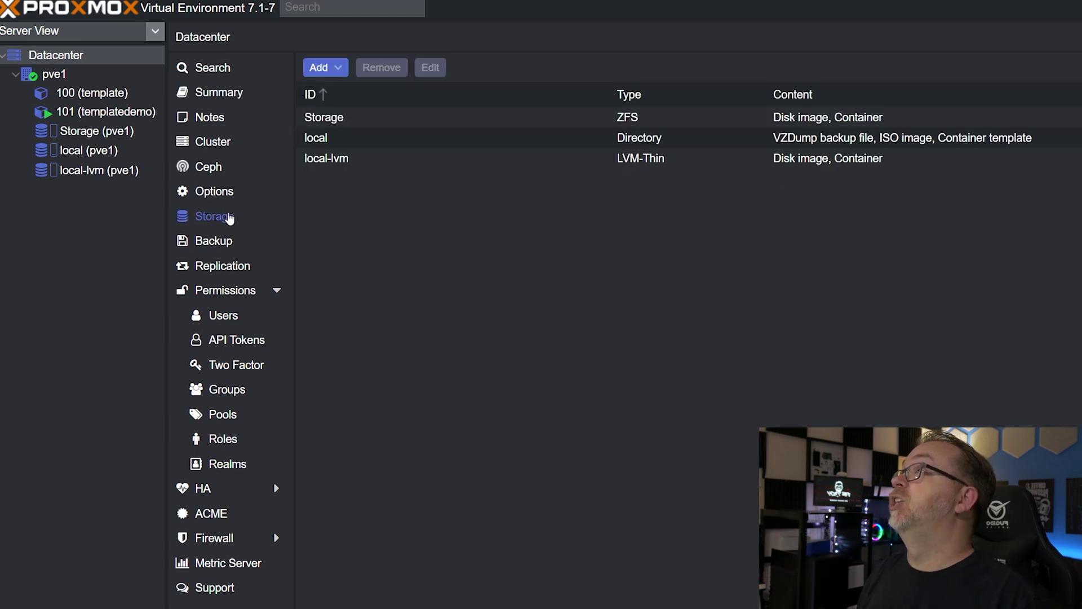
left_click(323, 74)
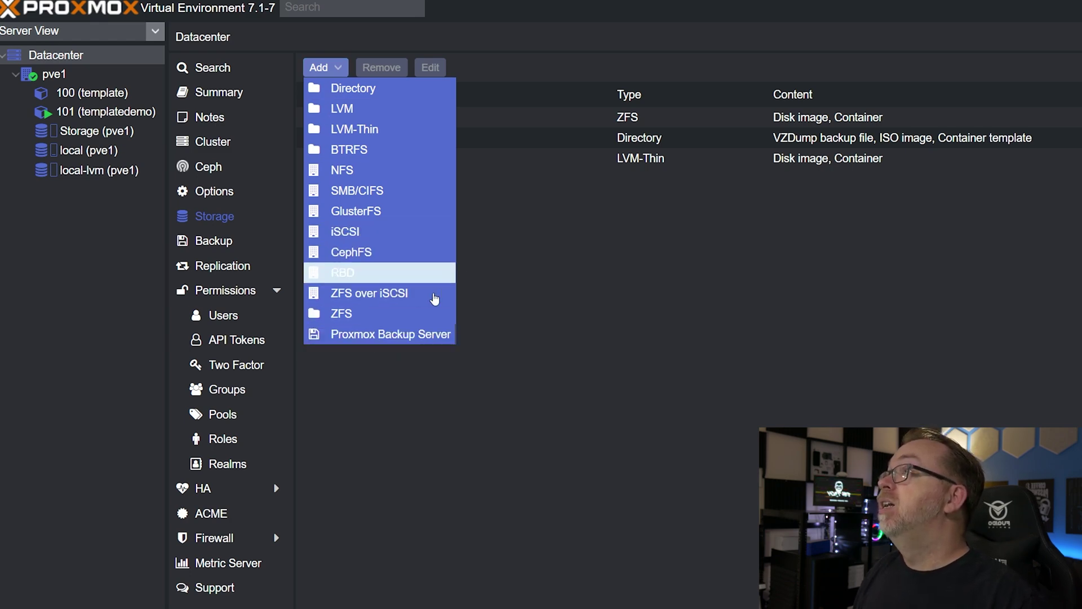
left_click(422, 335)
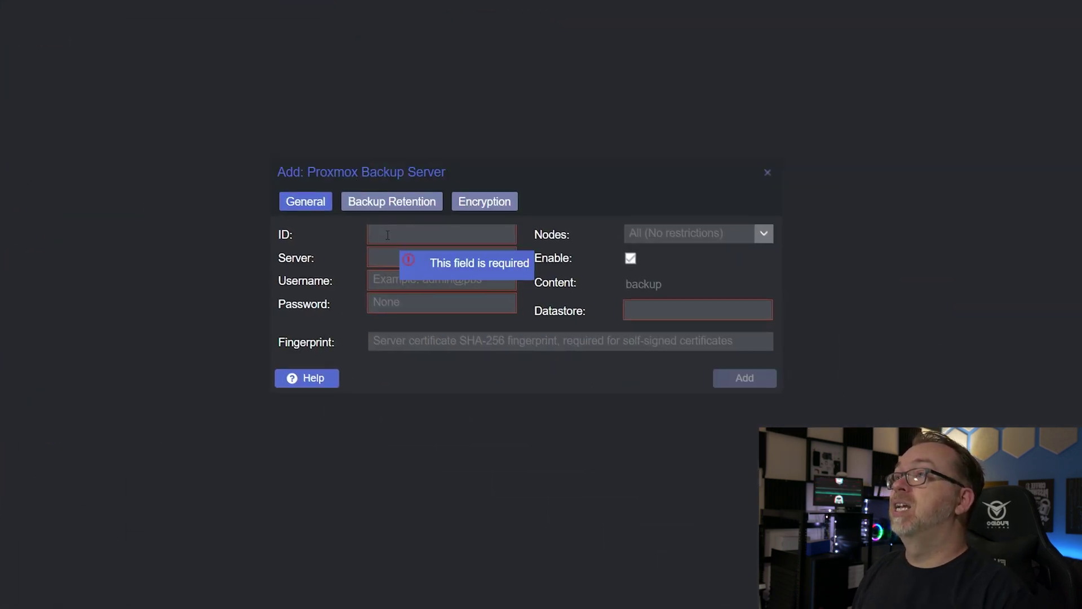
type("pvebk")
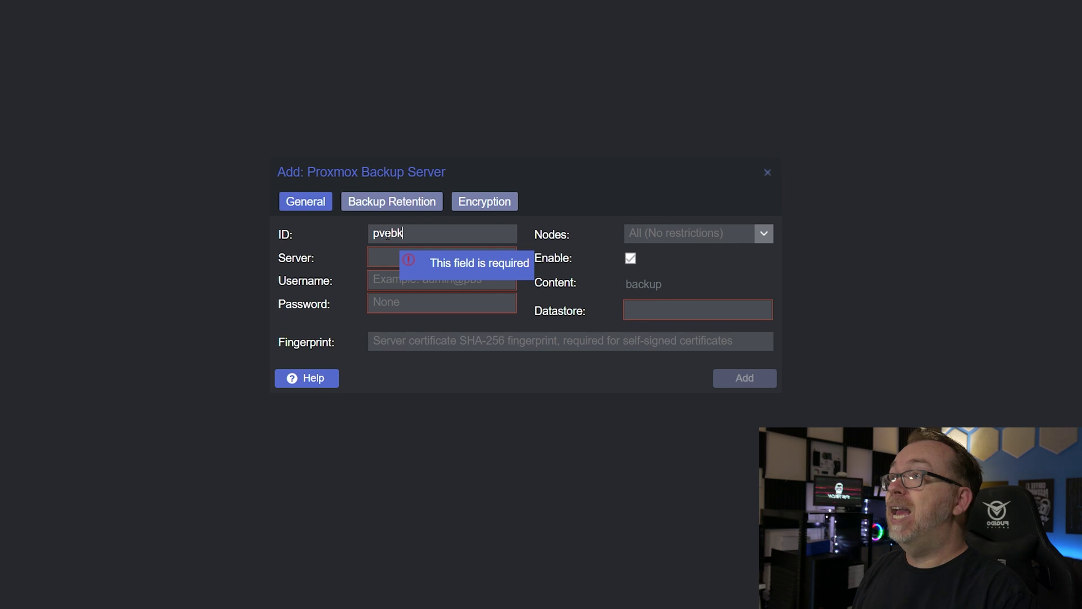
left_click(431, 255)
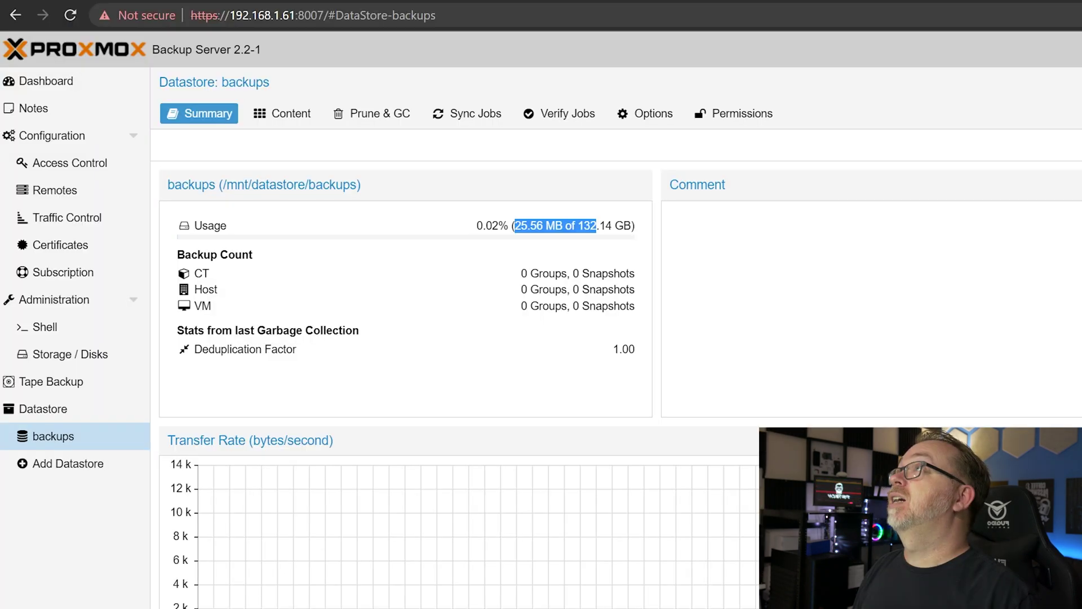
left_click_drag(230, 15, 292, 15)
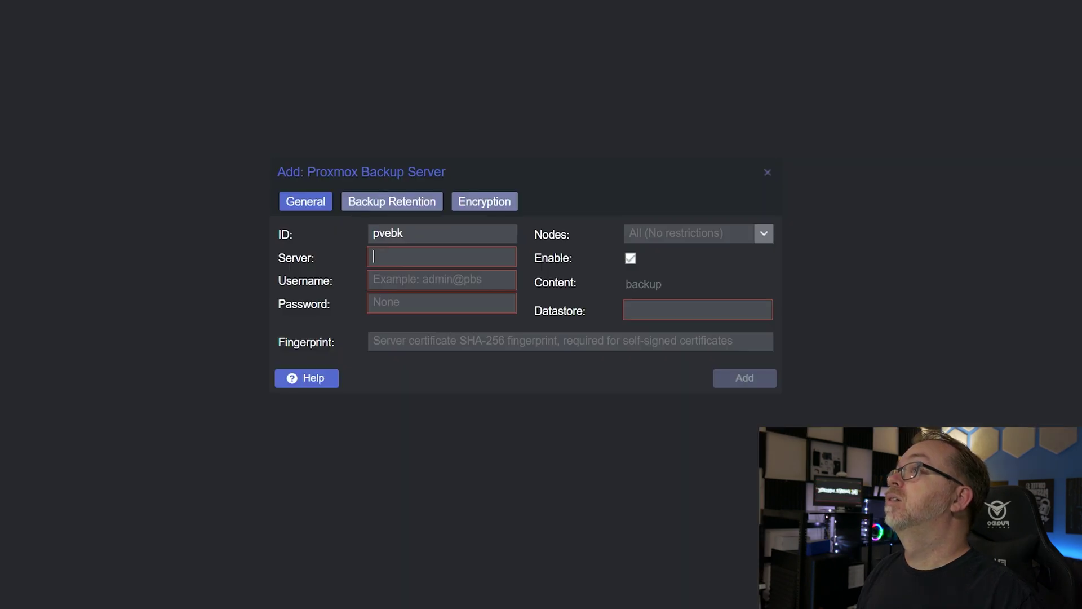
type("192.168.1.61")
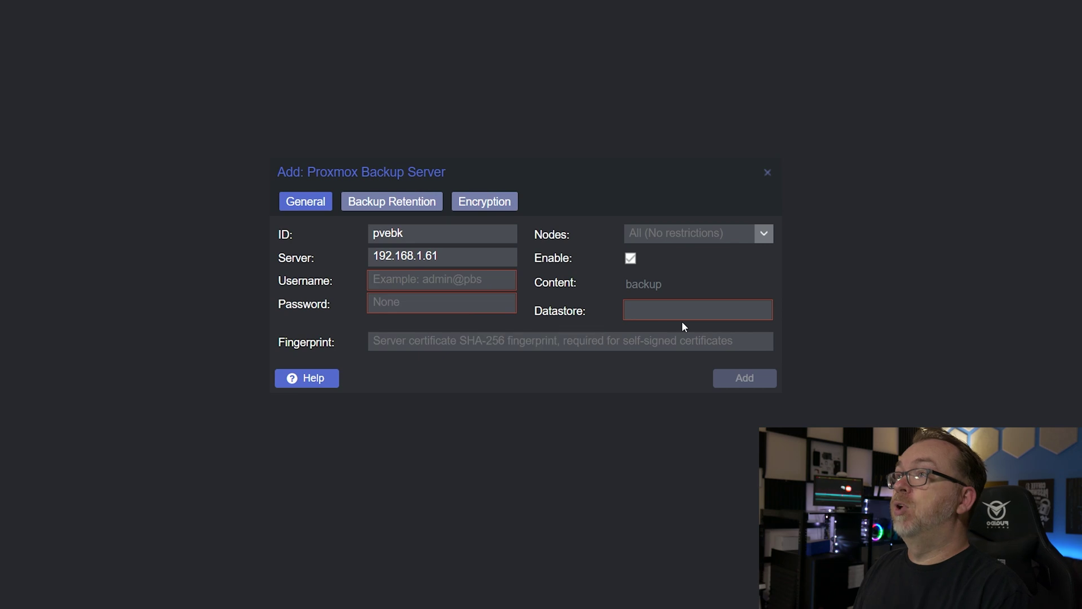
Enter root@pam as the storage's username and fill in the account password.
type("root@")
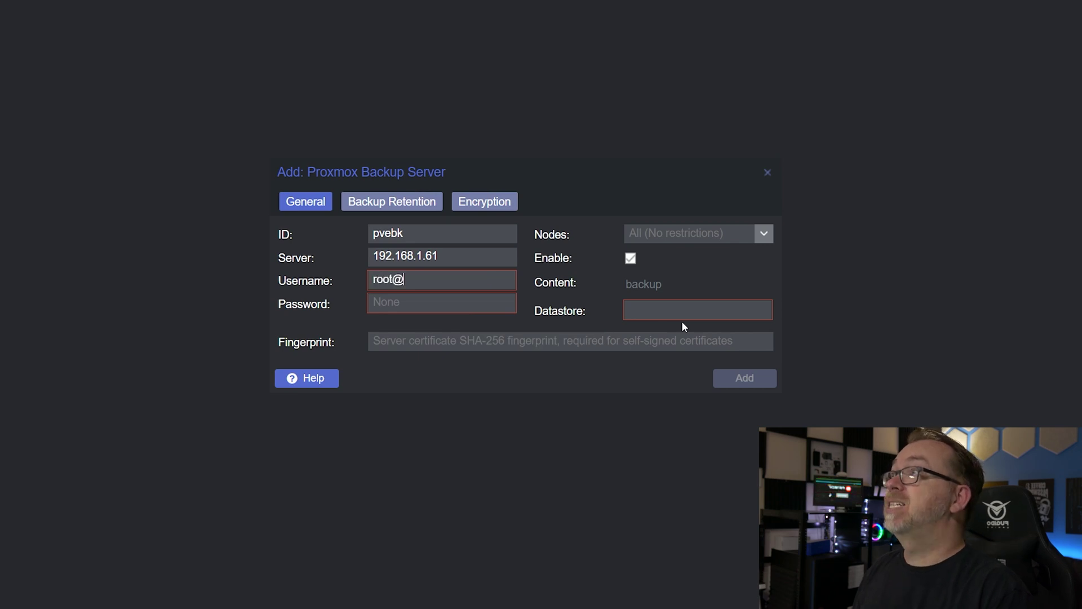
type("pam")
key("Tab")
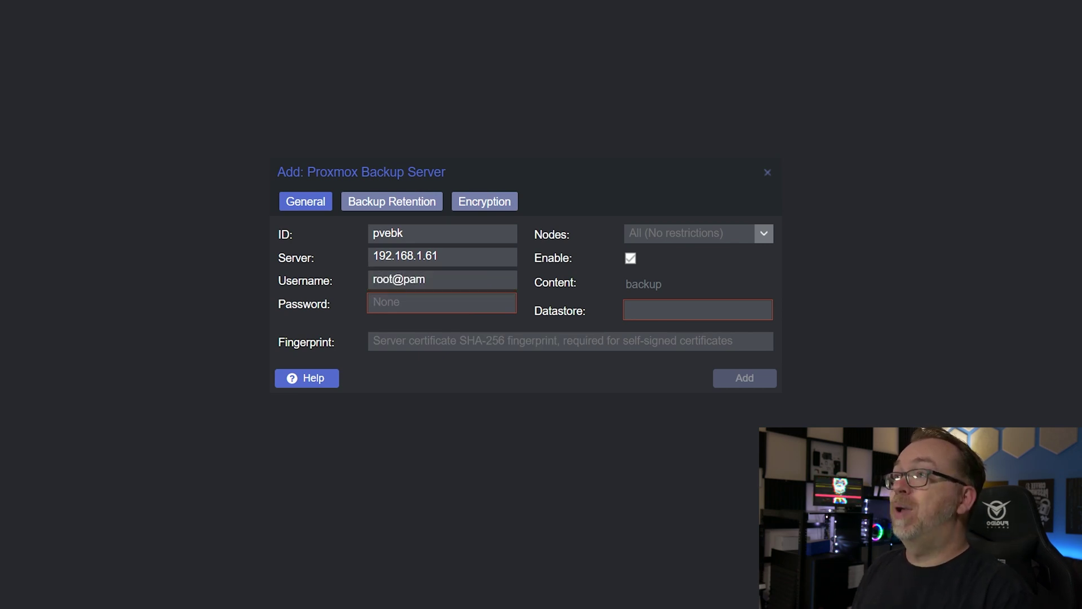
key("ctrl+v")
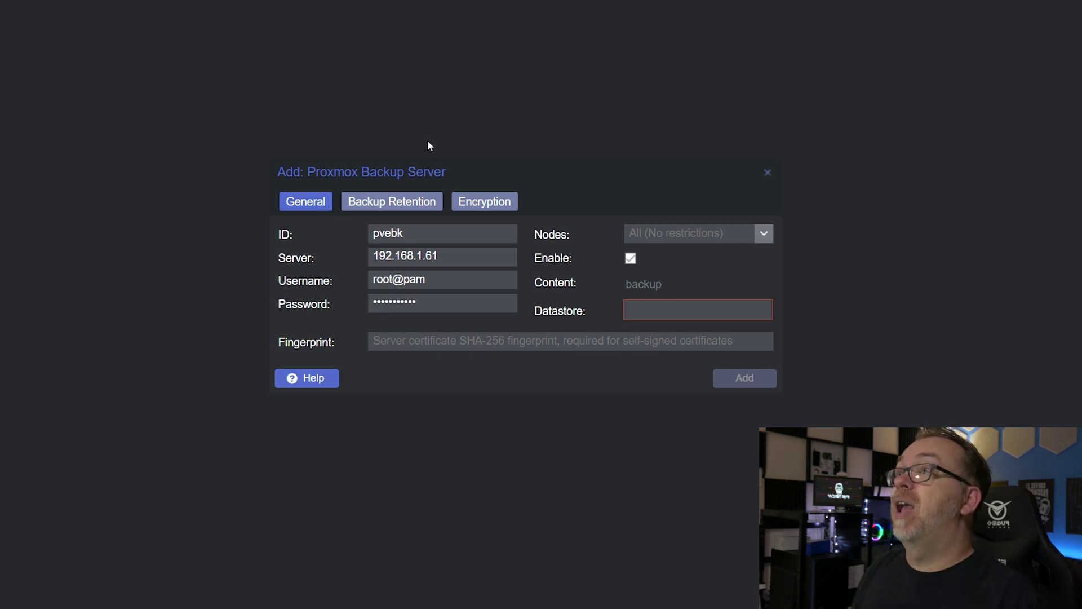
Restrict the backup server storage to node pve1.
left_click(761, 234)
left_click(661, 279)
left_click(561, 265)
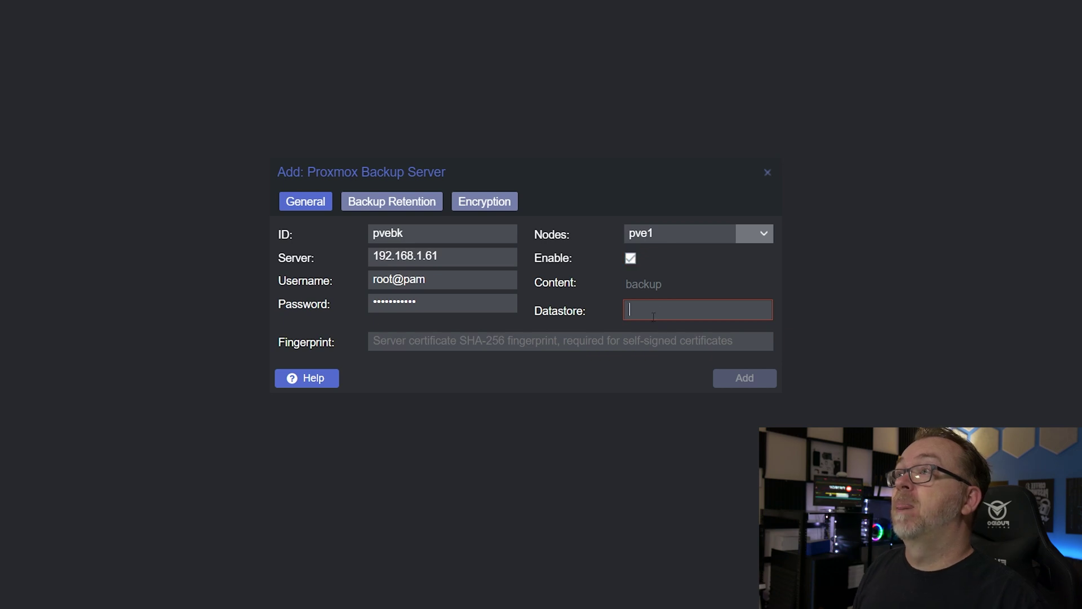
Copy the certificate fingerprint from the backup server's dashboard and paste it into the storage's Fingerprint field.
left_click(523, 343)
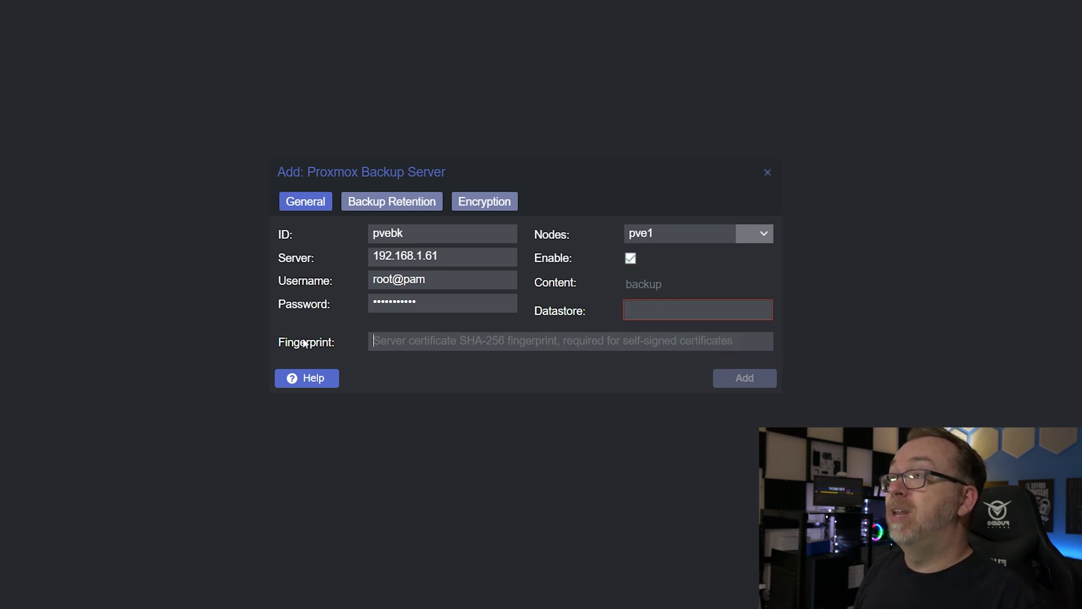
left_click(380, 8)
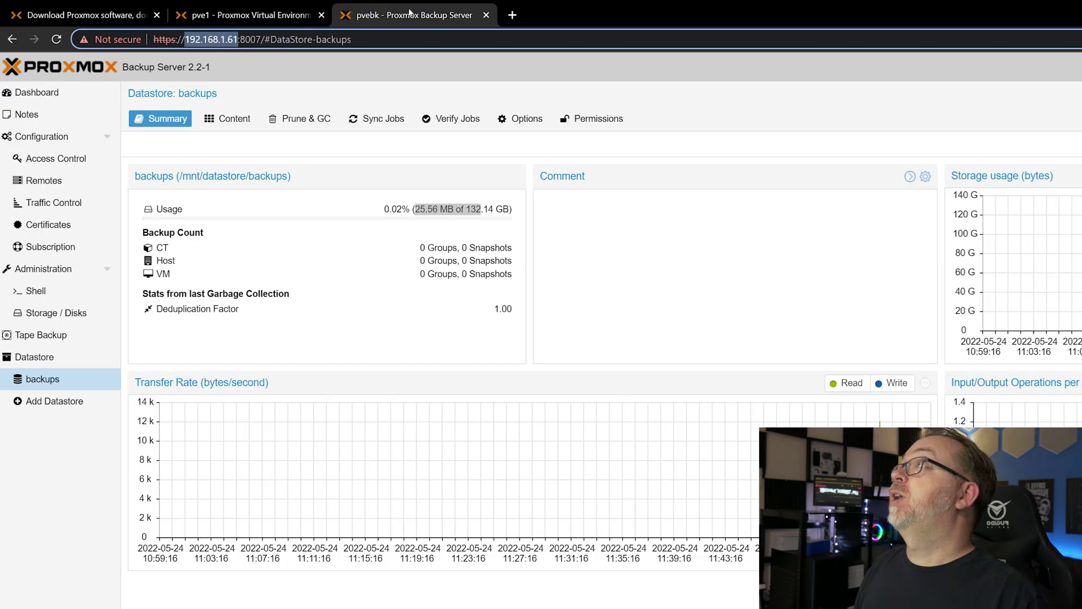
left_click(42, 93)
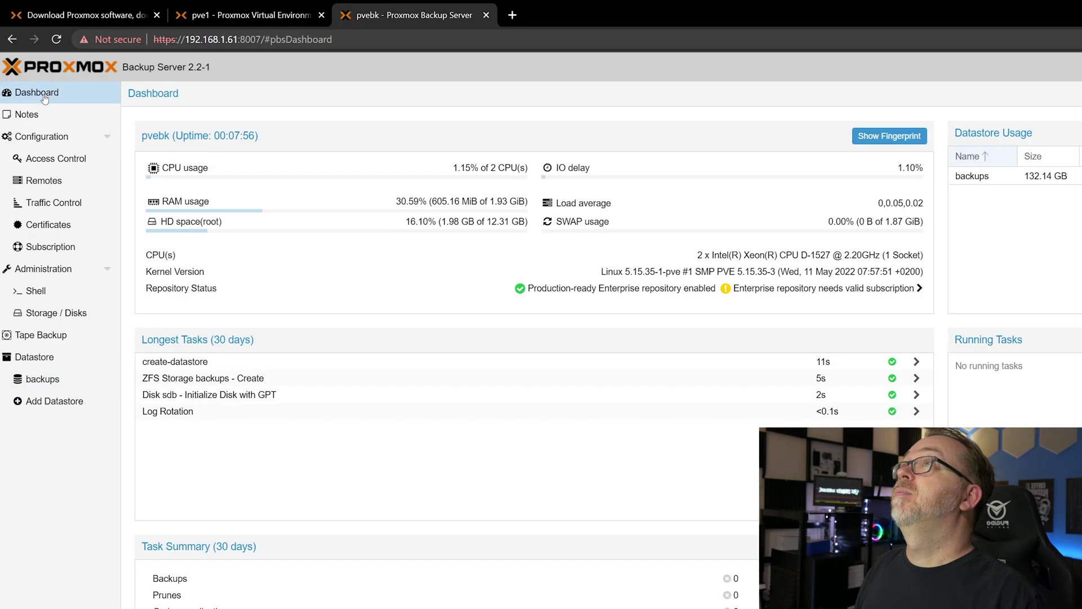
left_click(852, 138)
left_click(979, 522)
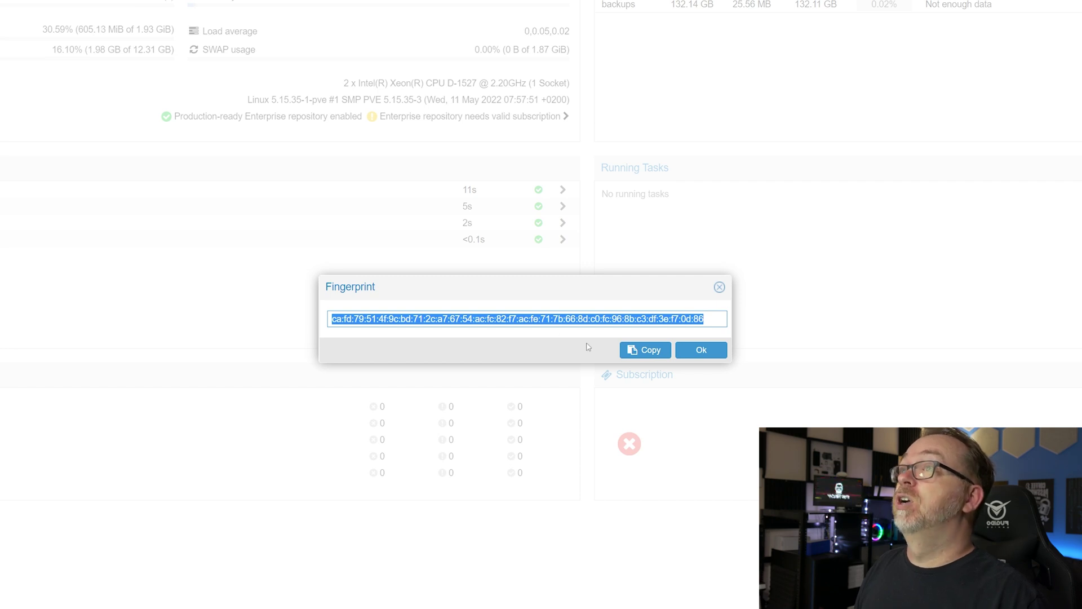
left_click(702, 350)
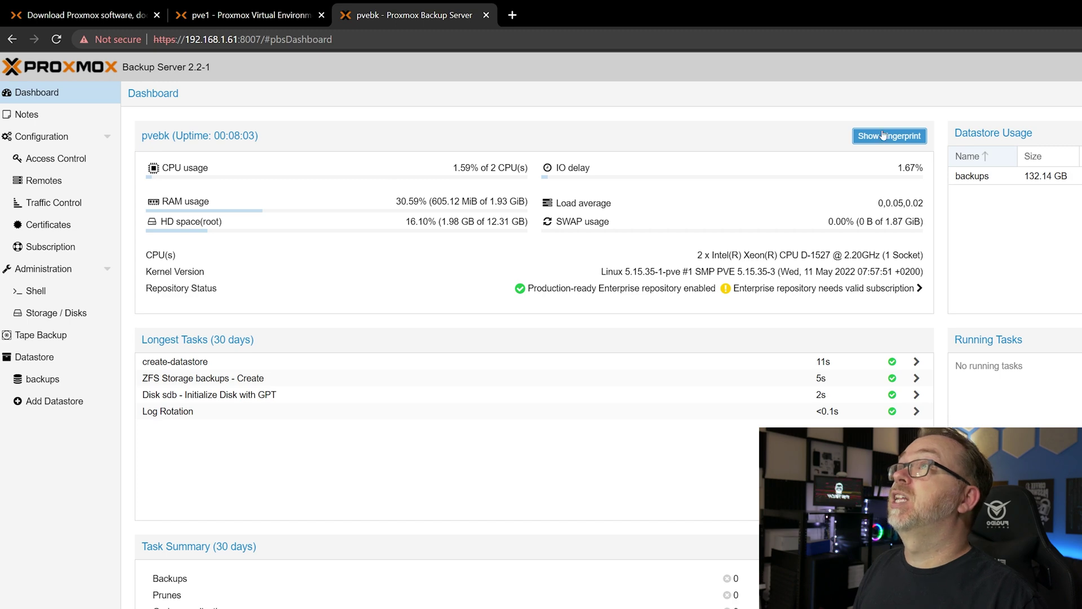
left_click(883, 137)
left_click(994, 520)
left_click(1056, 519)
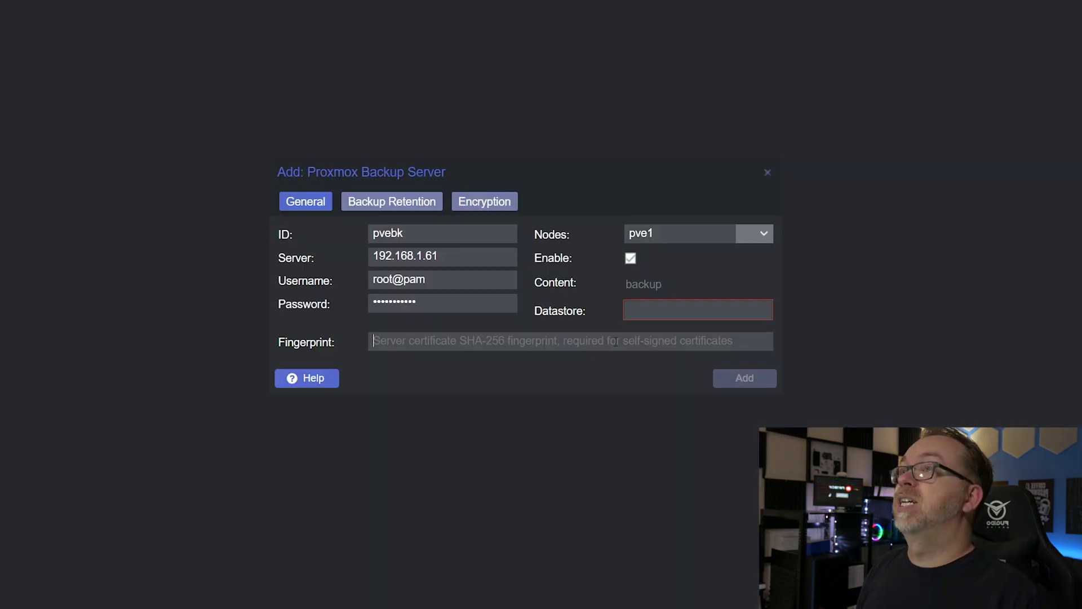
key("ctrl+v")
Set the storage's datastore to backups and add the Proxmox Backup Server storage to the datacenter.
left_click(678, 305)
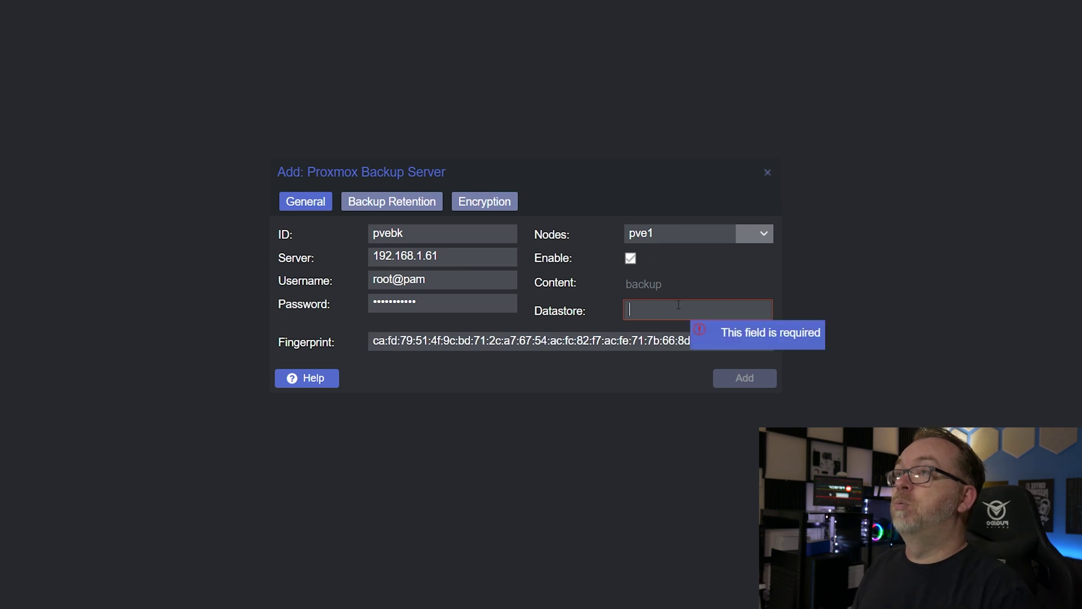
type("backups")
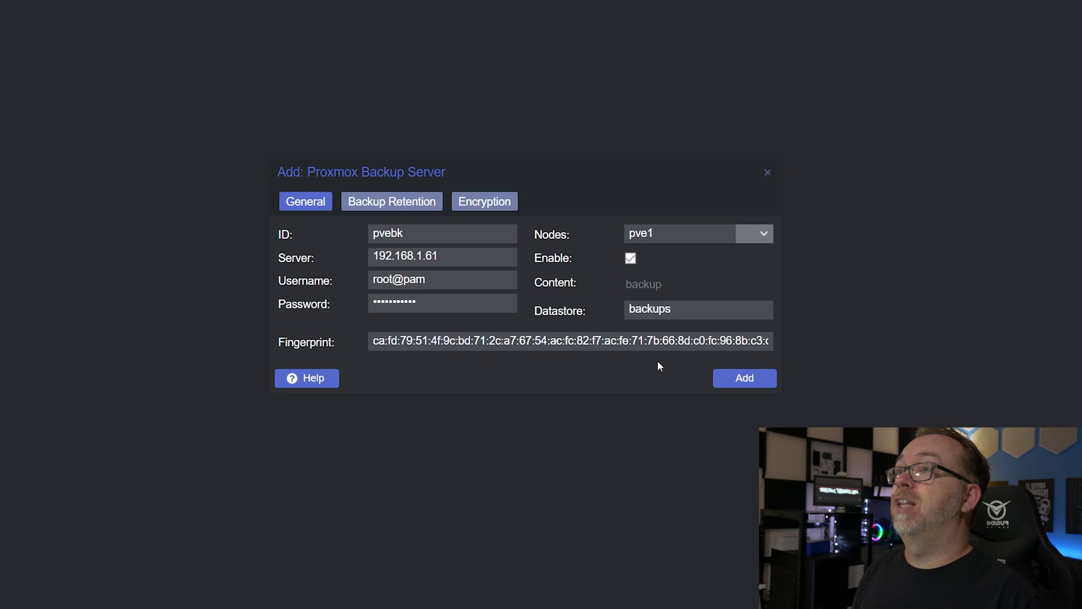
left_click(733, 377)
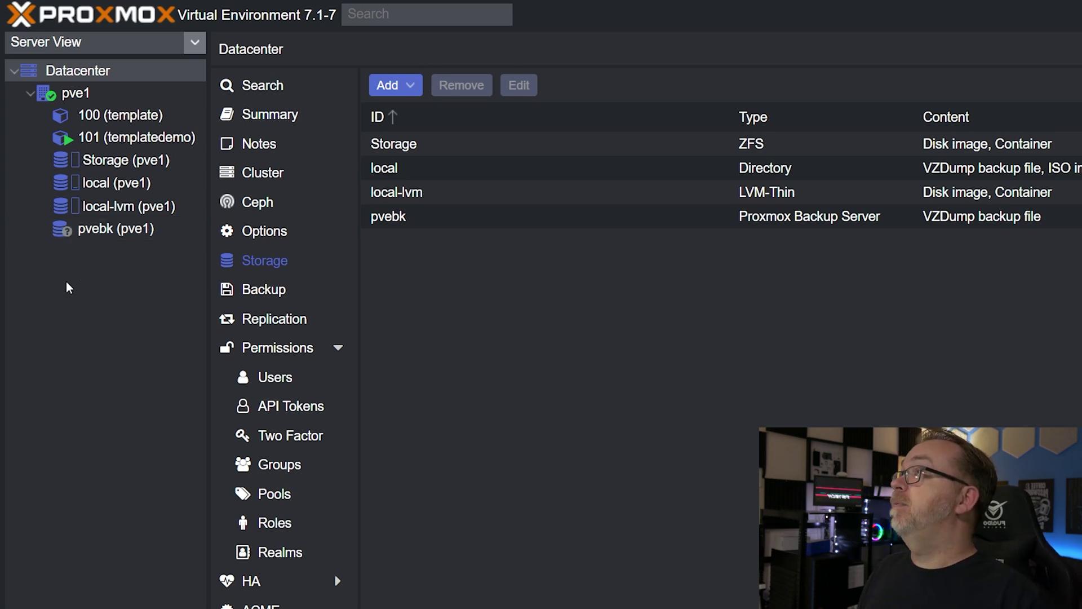
mouse_move(56, 236)
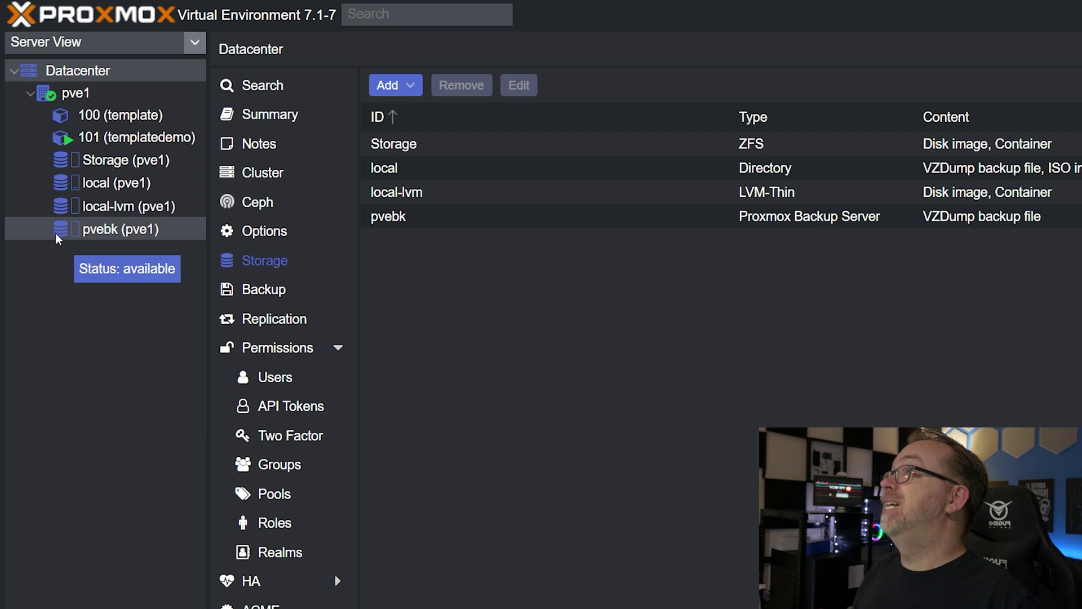
Edit the pvebk storage and try limiting its backup retention to the last 3 backups.
left_click(427, 225)
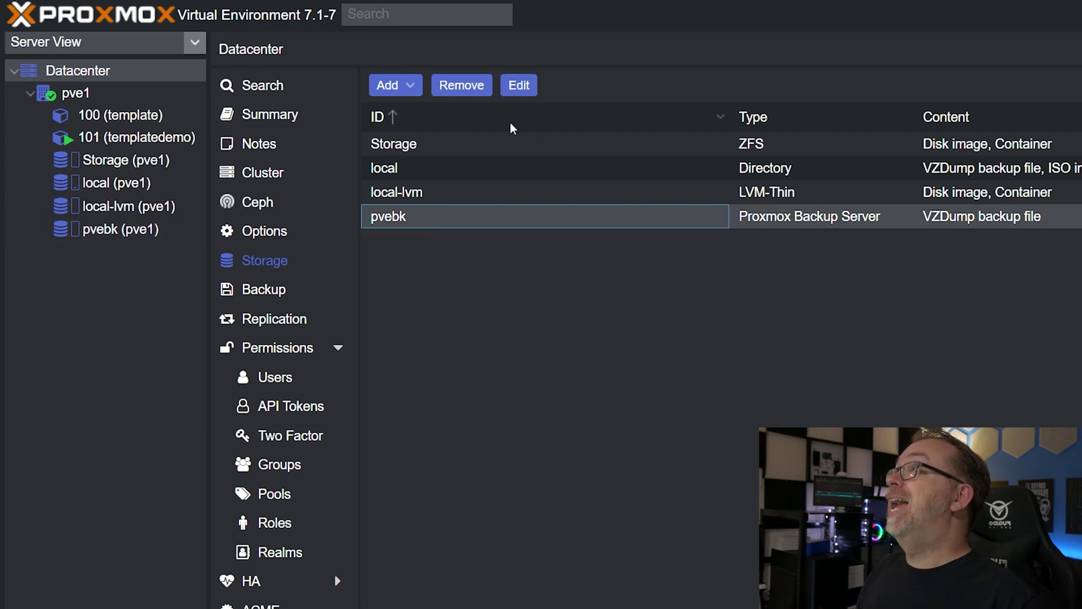
left_click(519, 85)
left_click(310, 182)
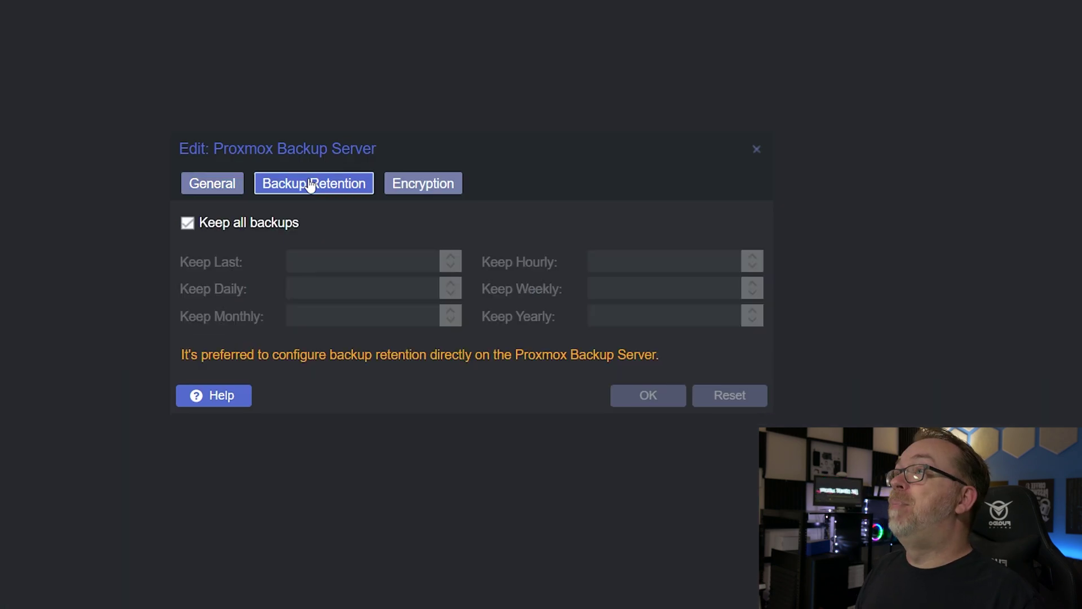
left_click(239, 225)
left_click(323, 266)
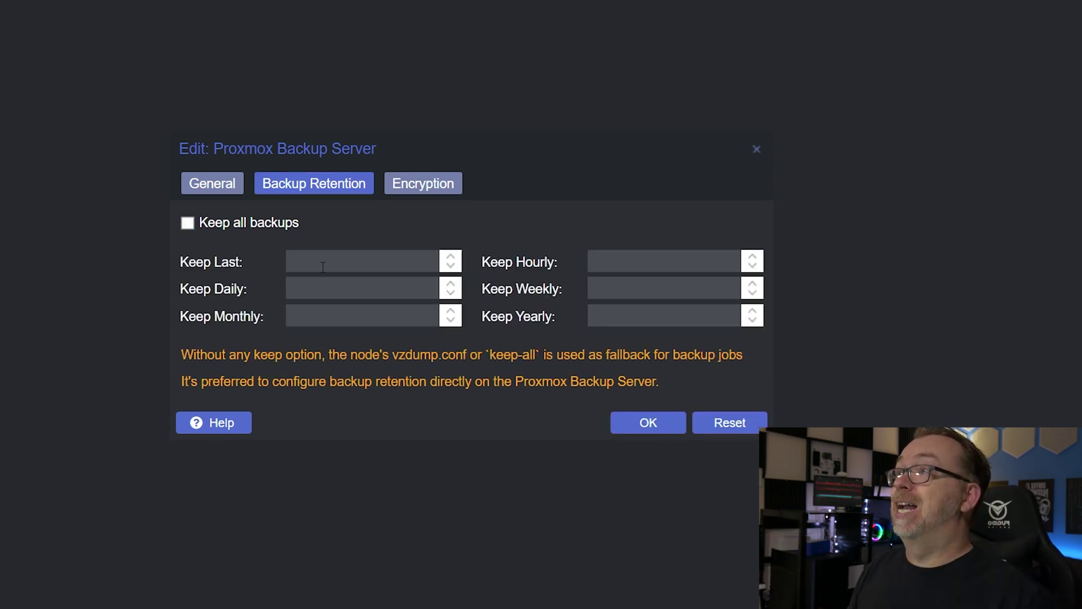
type("3")
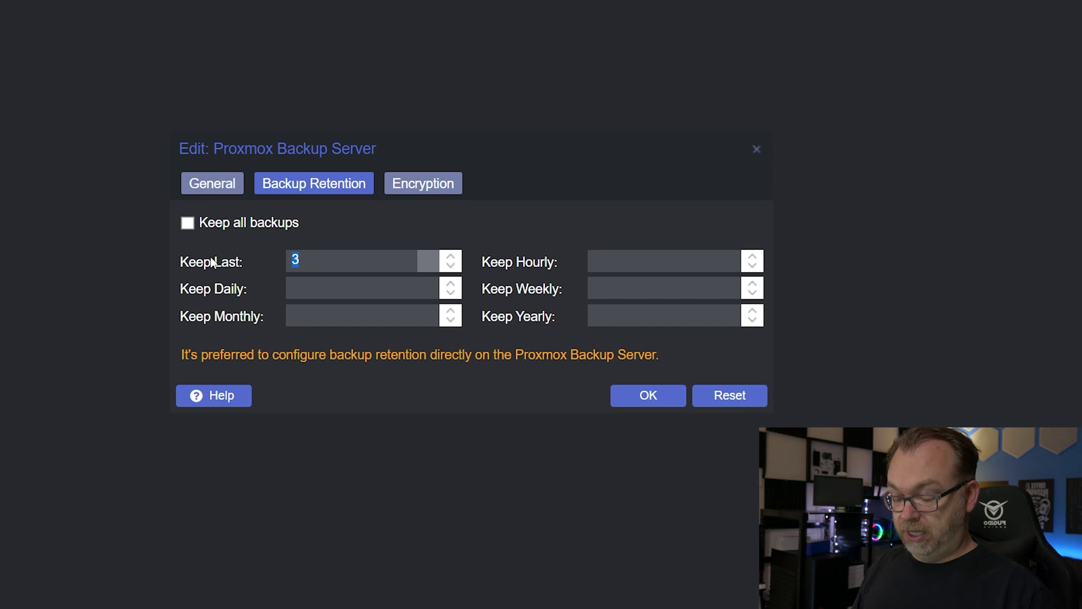
Restore the pvebk retention to keep all backups, review its encryption options, and confirm without encrypting backups.
key("BackSpace")
left_click(225, 228)
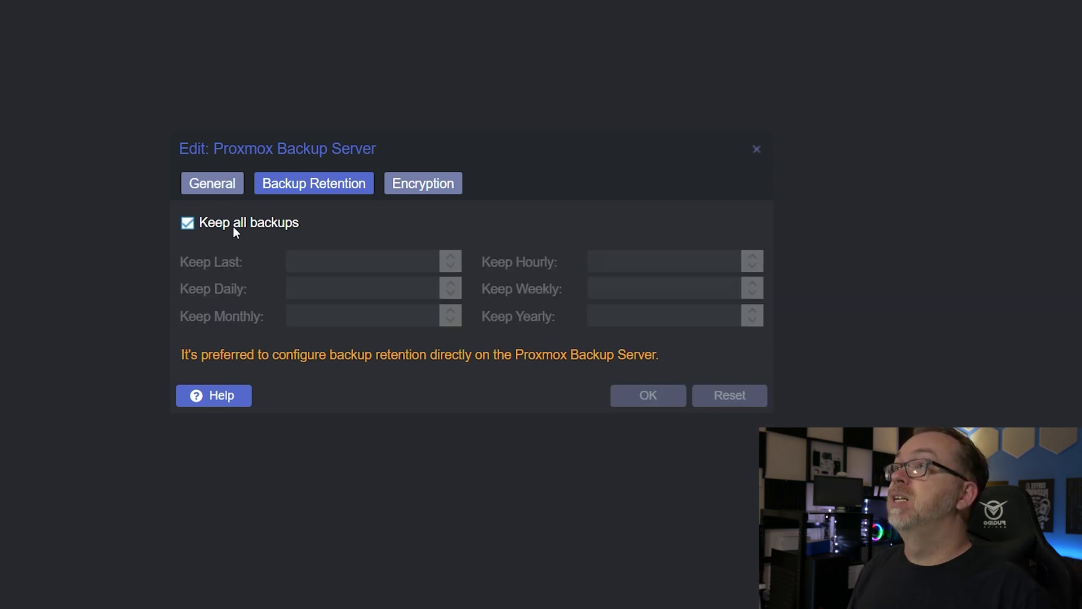
left_click(428, 182)
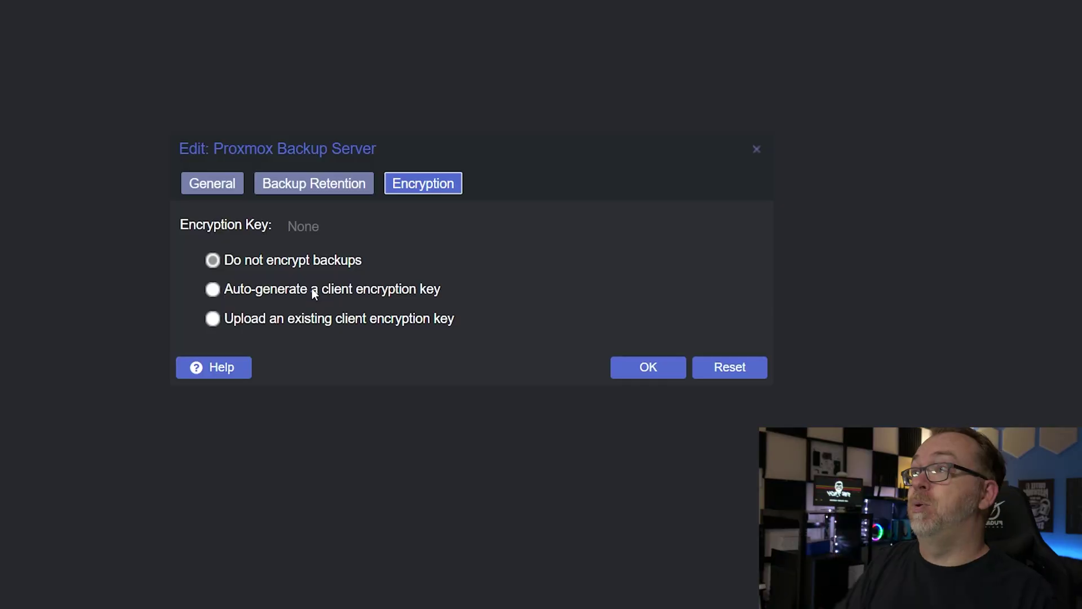
left_click(643, 372)
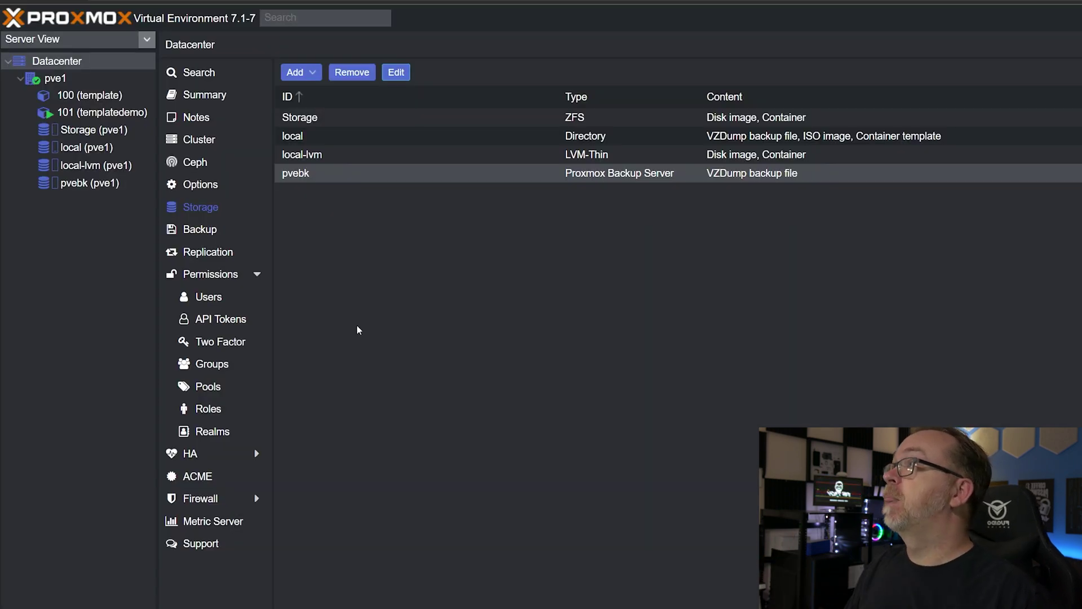
Start creating a datacenter backup job for node pve1 with pvebk as the target storage.
left_click(213, 234)
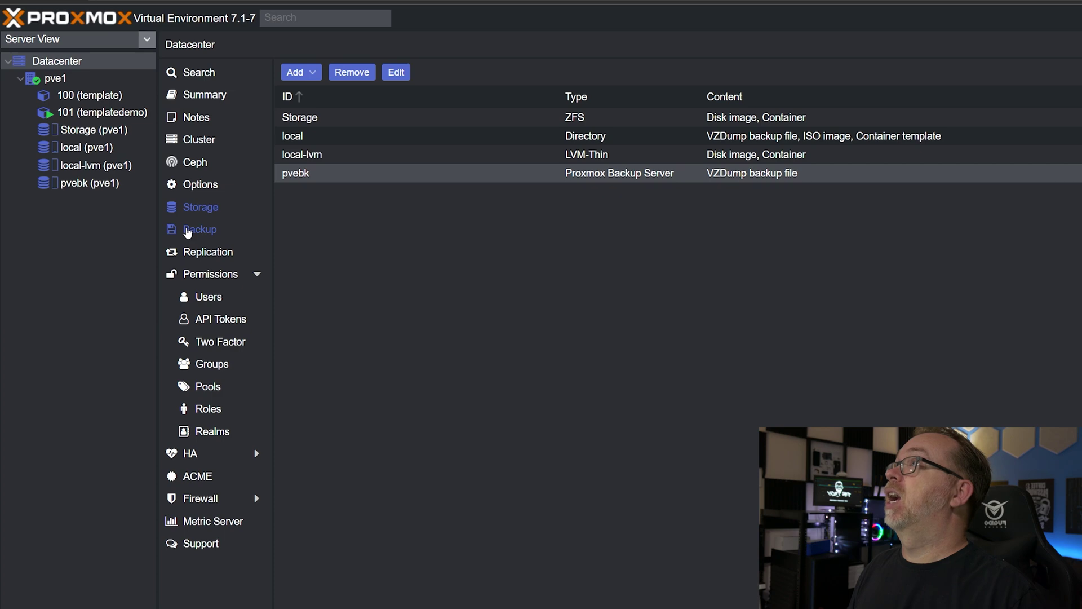
left_click(292, 72)
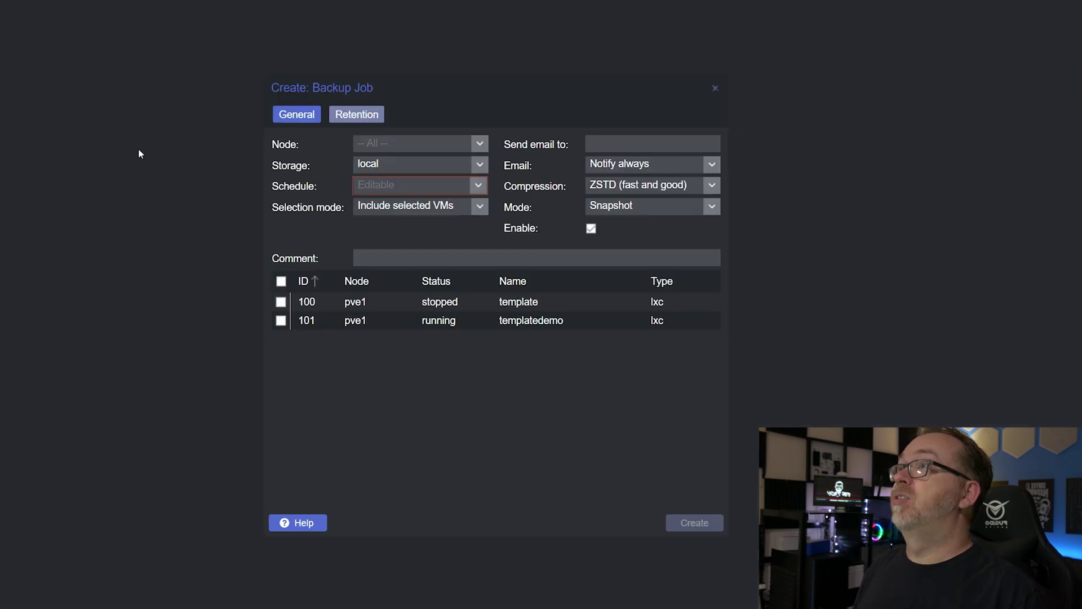
left_click(476, 144)
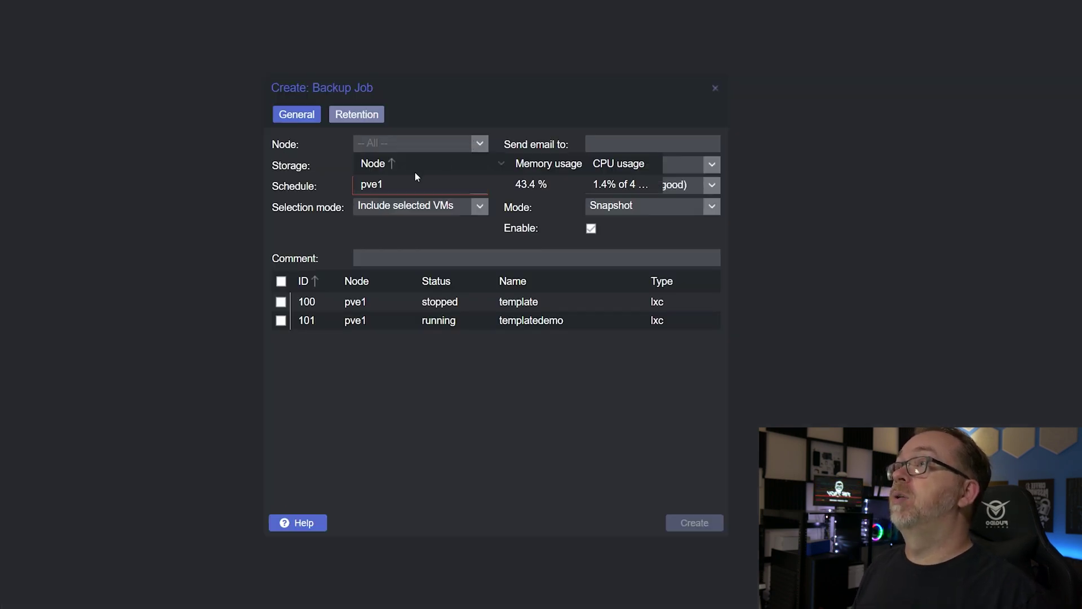
left_click(404, 184)
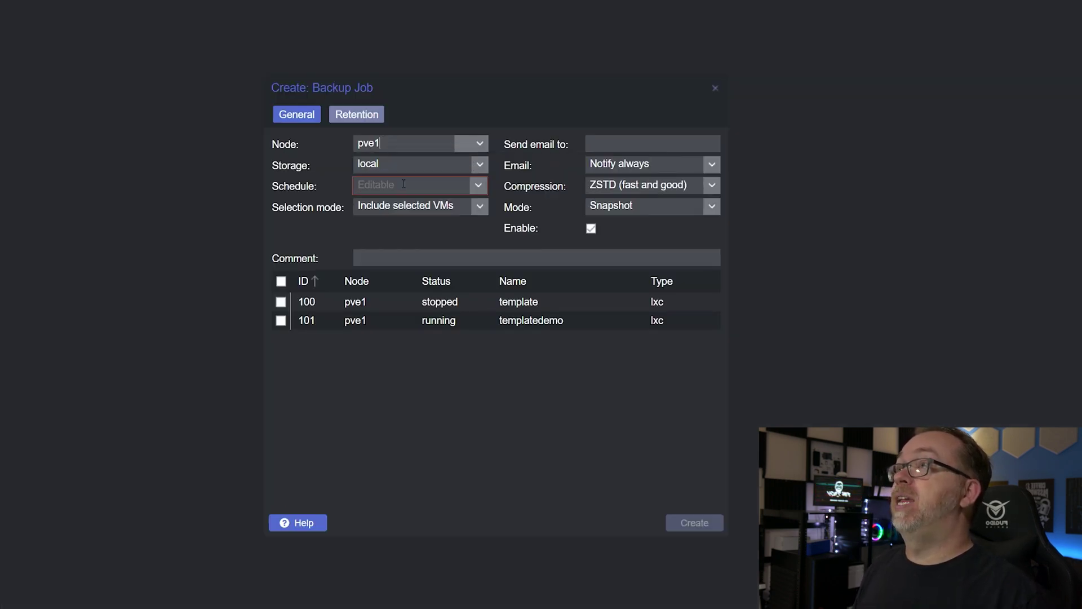
left_click(480, 164)
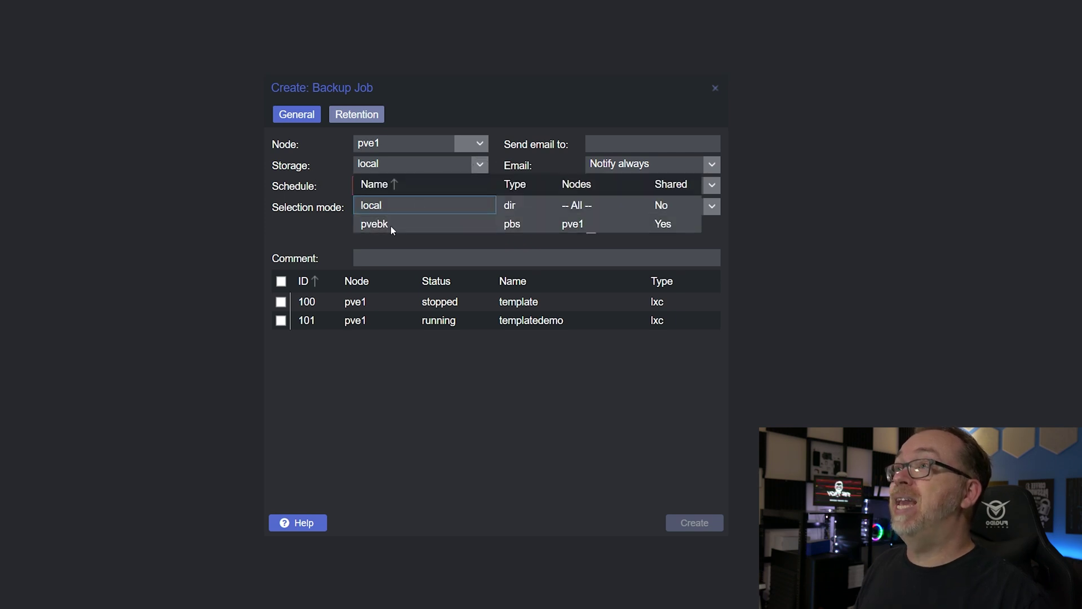
left_click(390, 225)
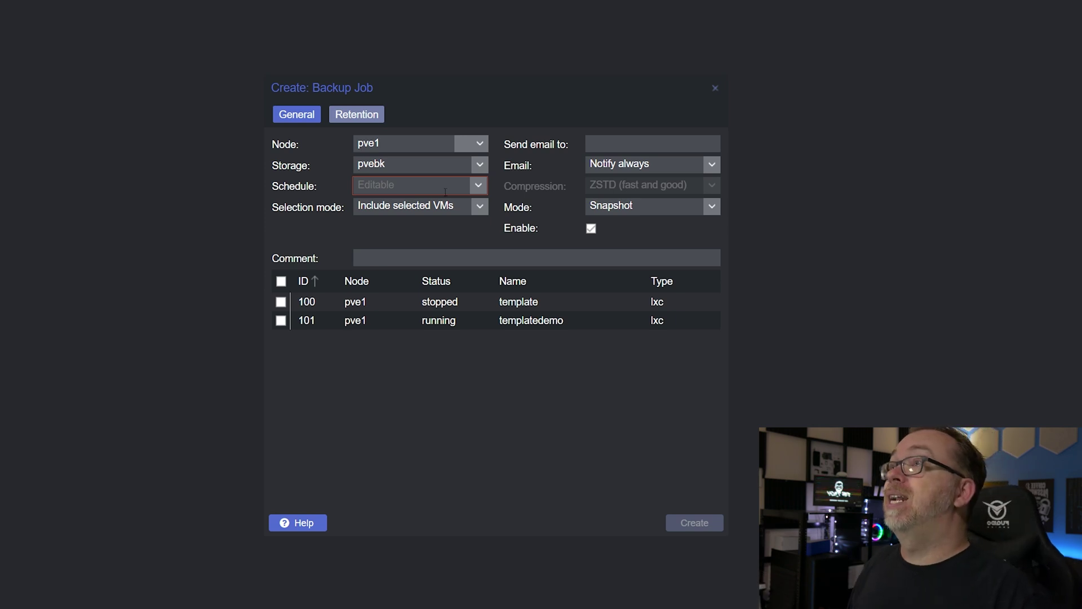
Schedule the backup job daily at 22:30 by adapting the preset for every day at 02:30 and 22:30.
left_click(478, 186)
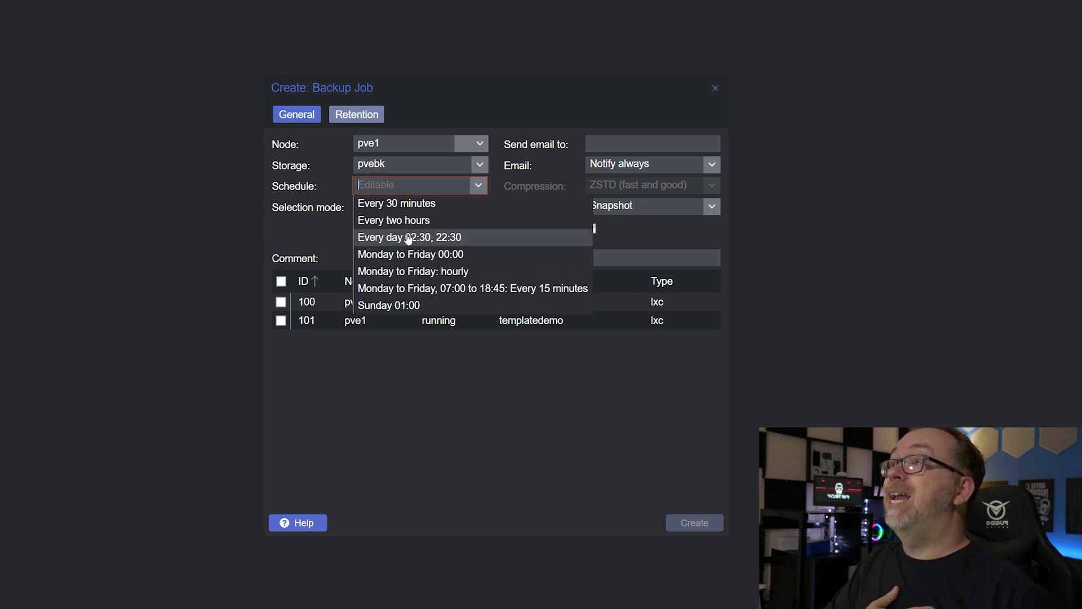
left_click(449, 241)
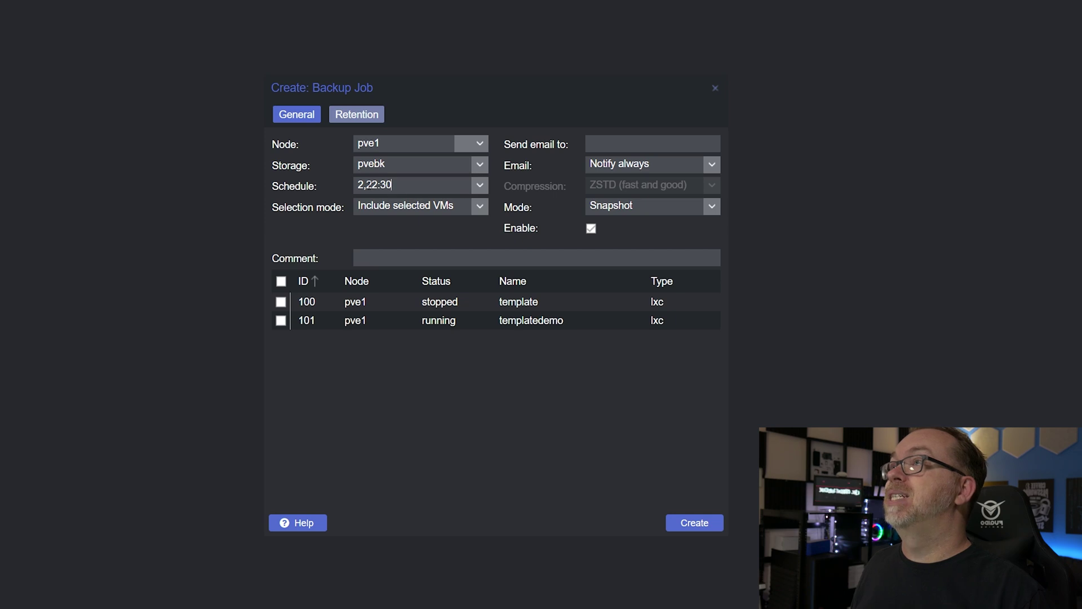
key("BackSpace")
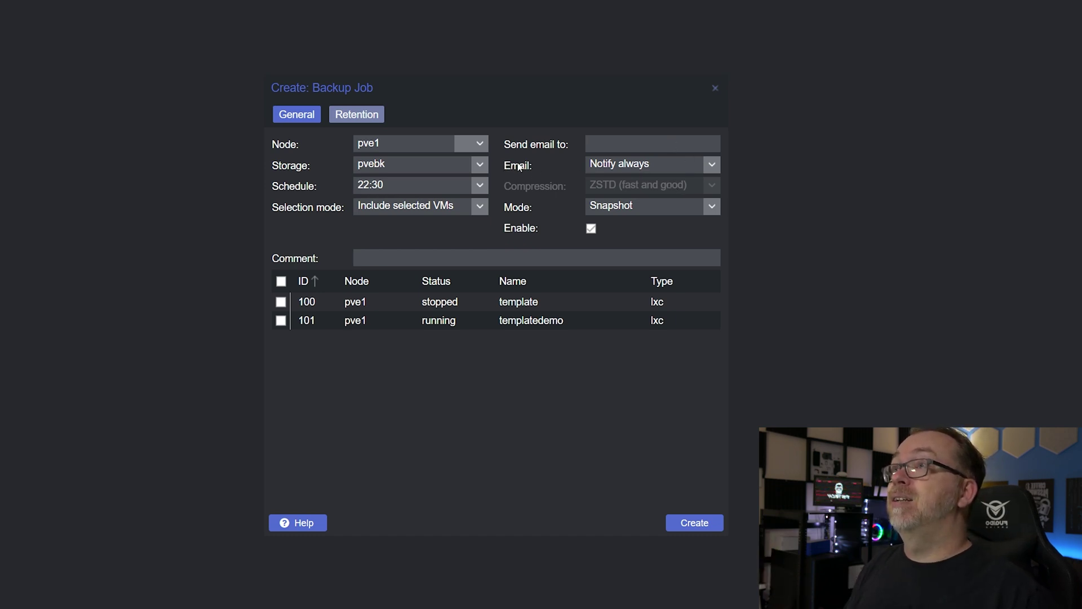
Set the backup job to email on failure only and use Stop mode.
left_click(616, 165)
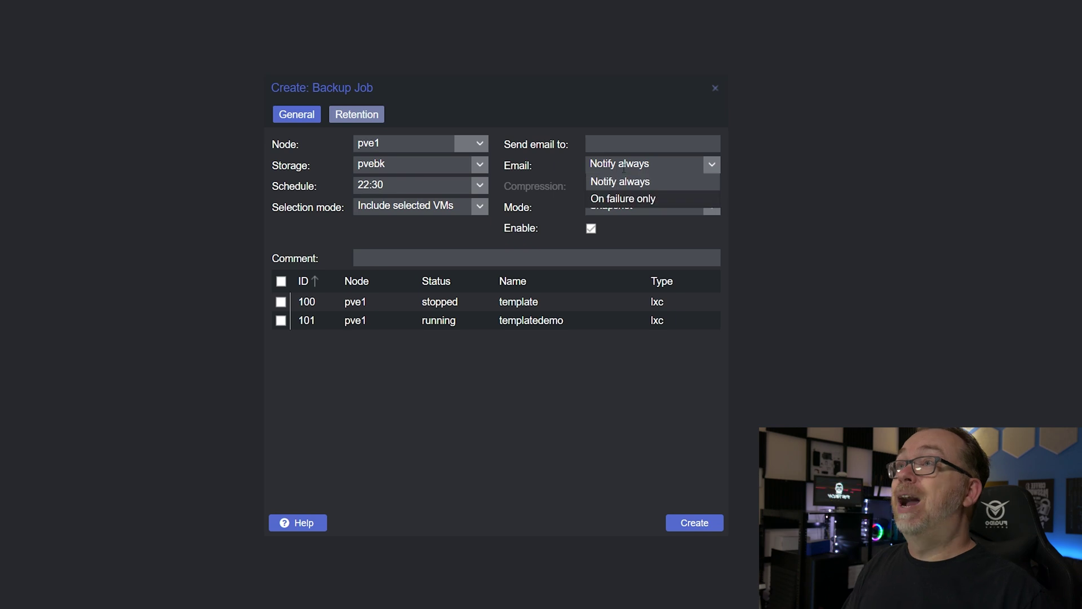
left_click(616, 198)
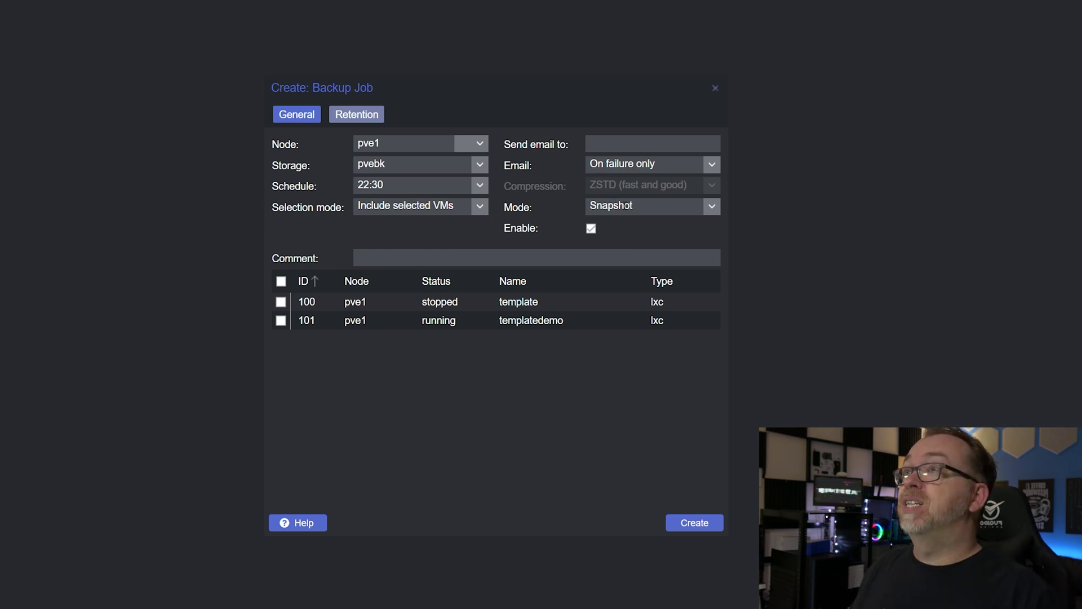
left_click(628, 206)
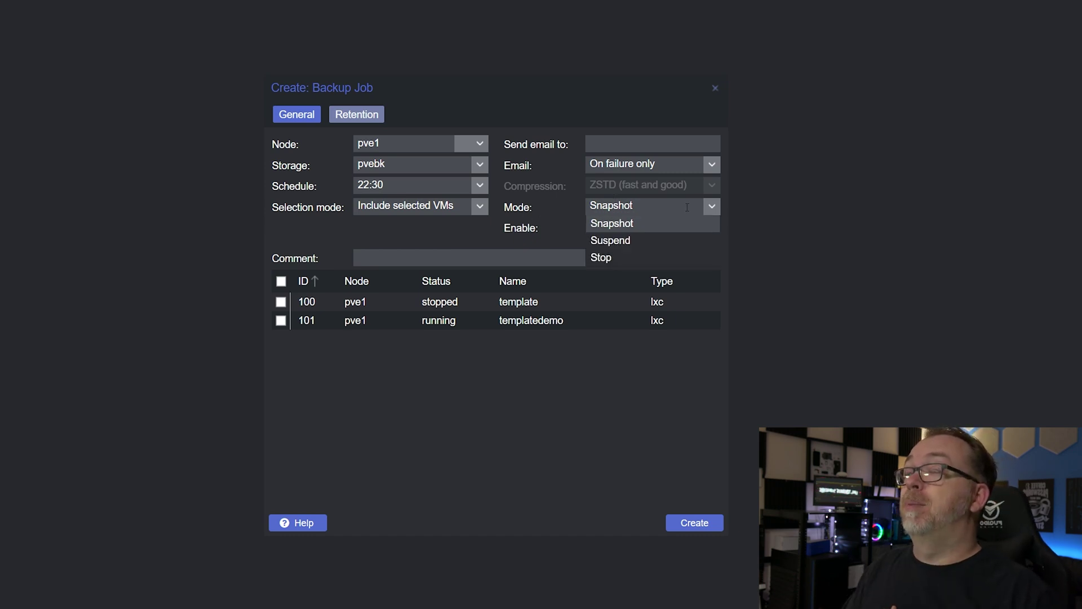
left_click(636, 259)
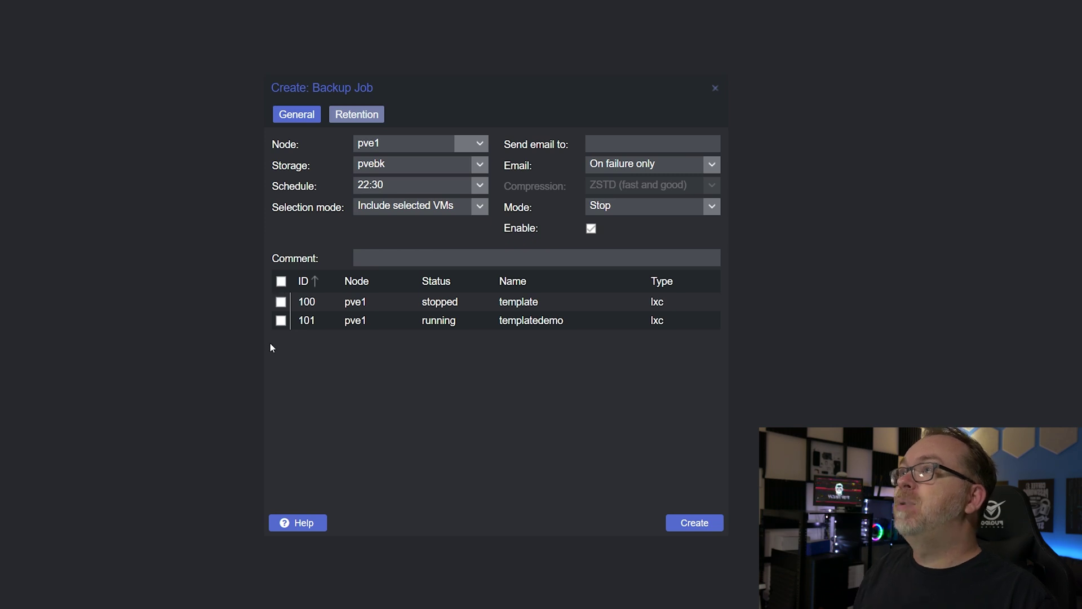
Include containers 101 (templatedemo) and 100 (template) in the backup job and create it.
left_click(281, 320)
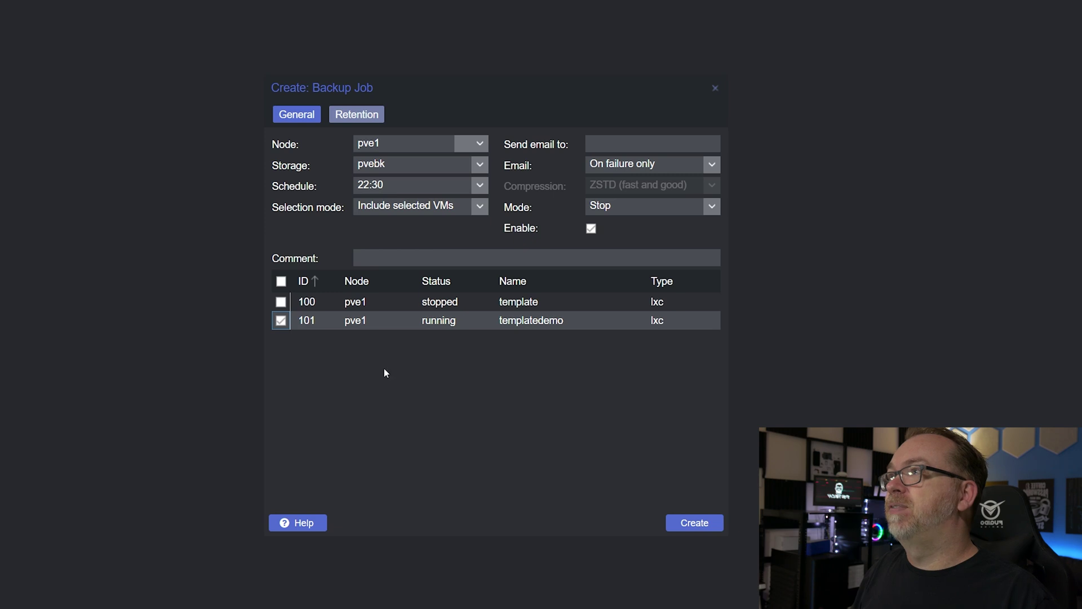
left_click(281, 303)
left_click(671, 526)
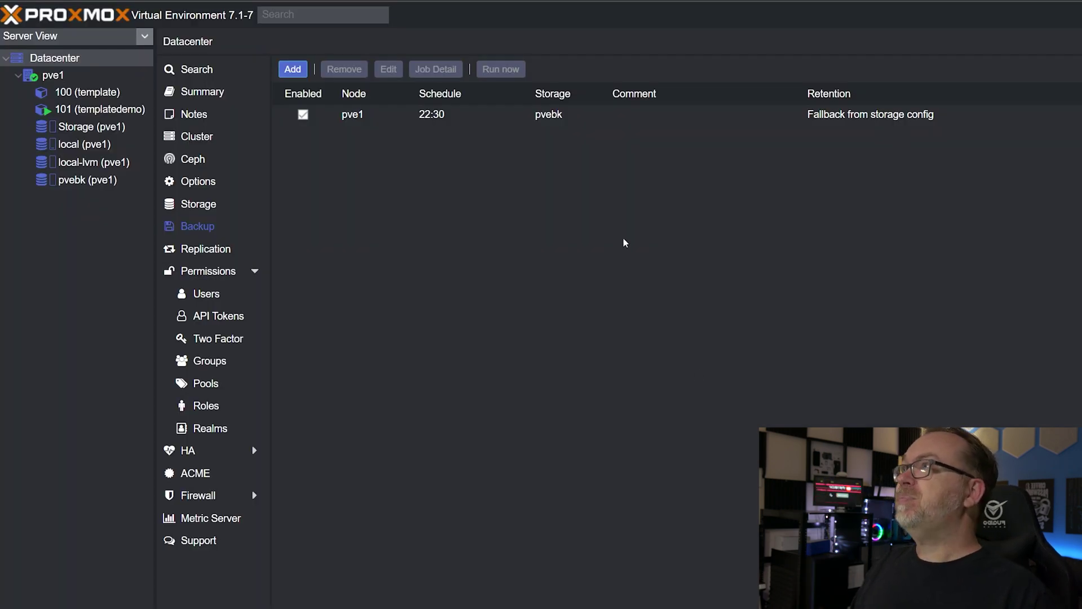
Run the new pvebk backup job immediately and confirm the start.
left_click(502, 119)
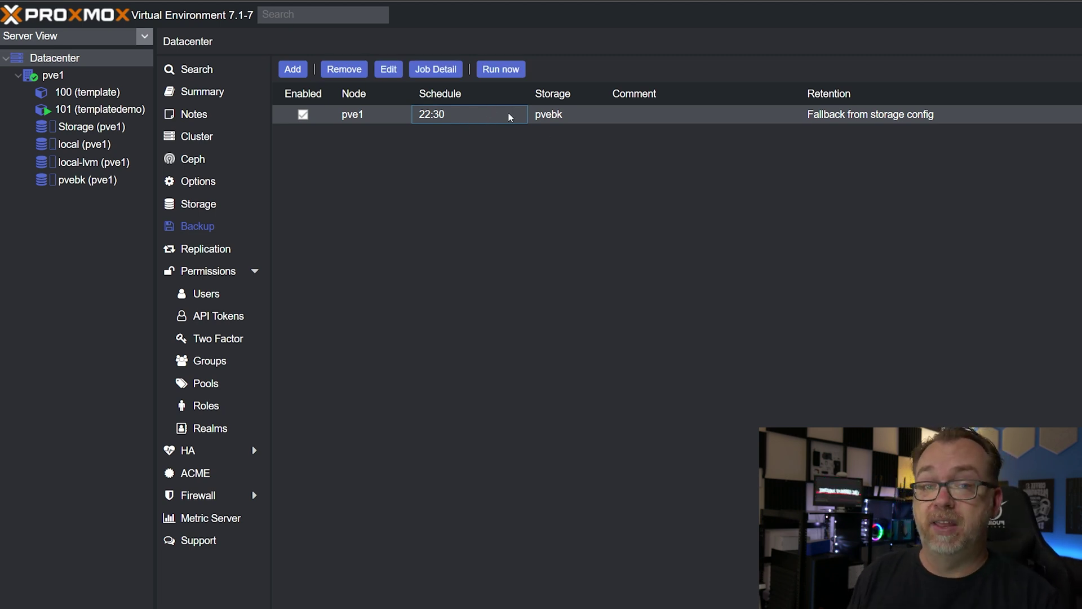
left_click(504, 79)
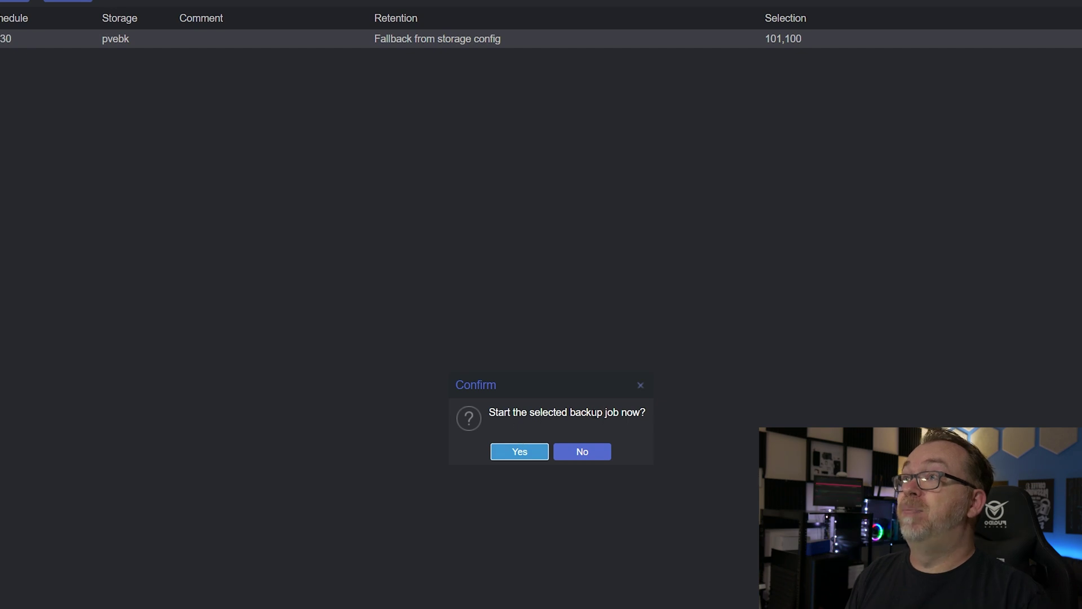
left_click(520, 452)
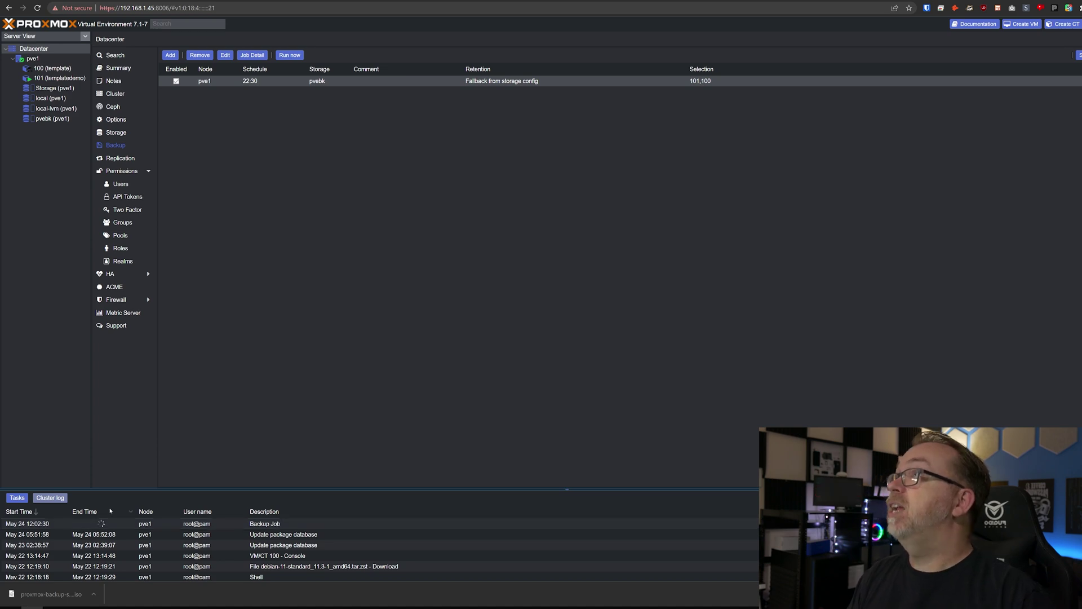
Switch to the Proxmox Backup Server web interface and check the running backup task on its dashboard.
key("ctrl+Tab")
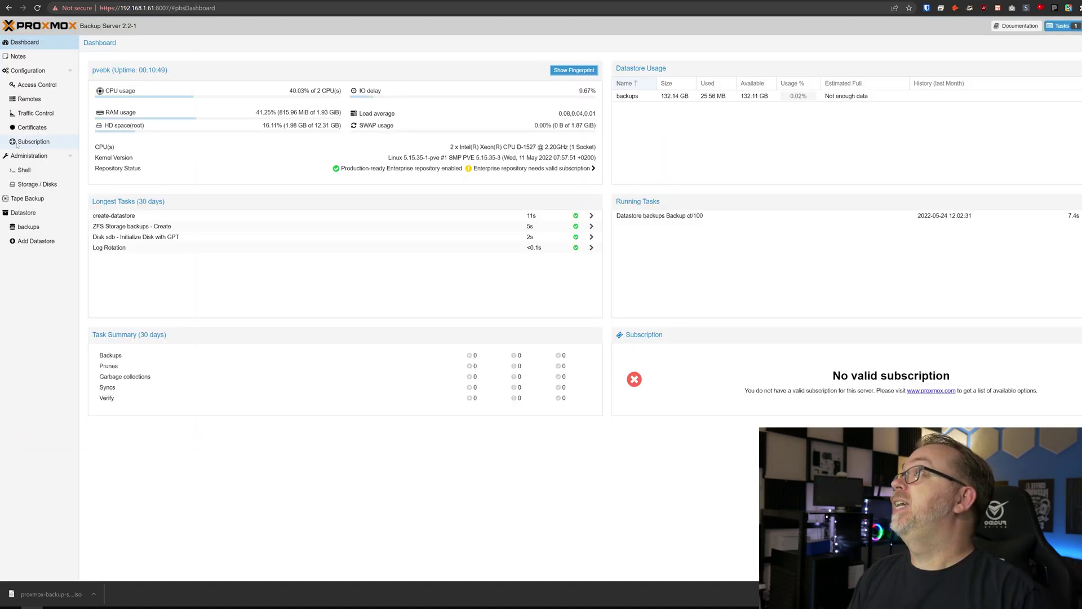
left_click(27, 57)
left_click(28, 45)
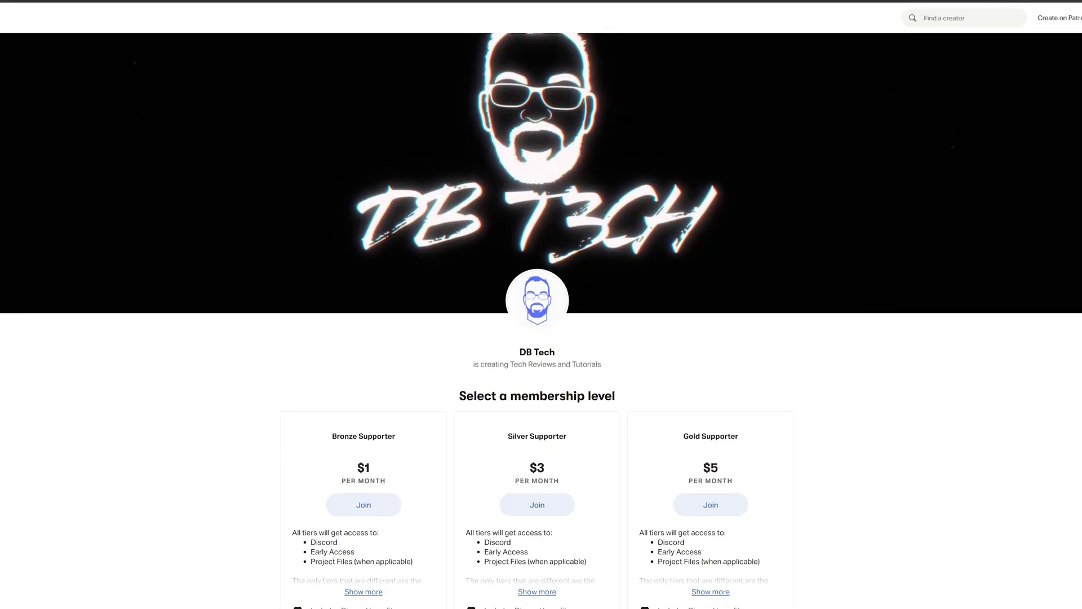
scroll(542, 338, "down", 3)
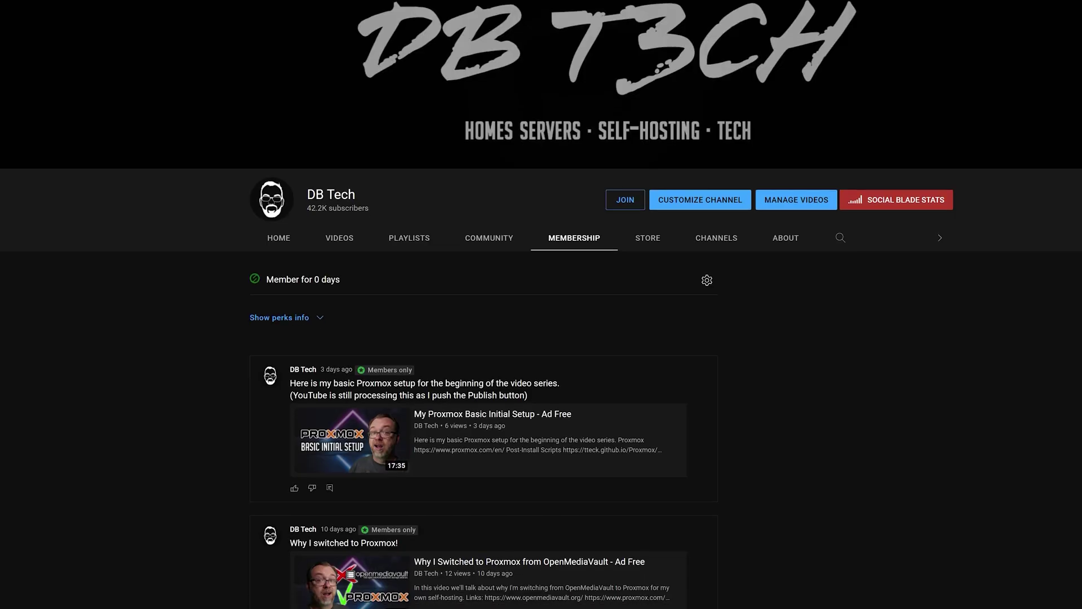
scroll(542, 338, "down", 2)
scroll(542, 338, "down", 1)
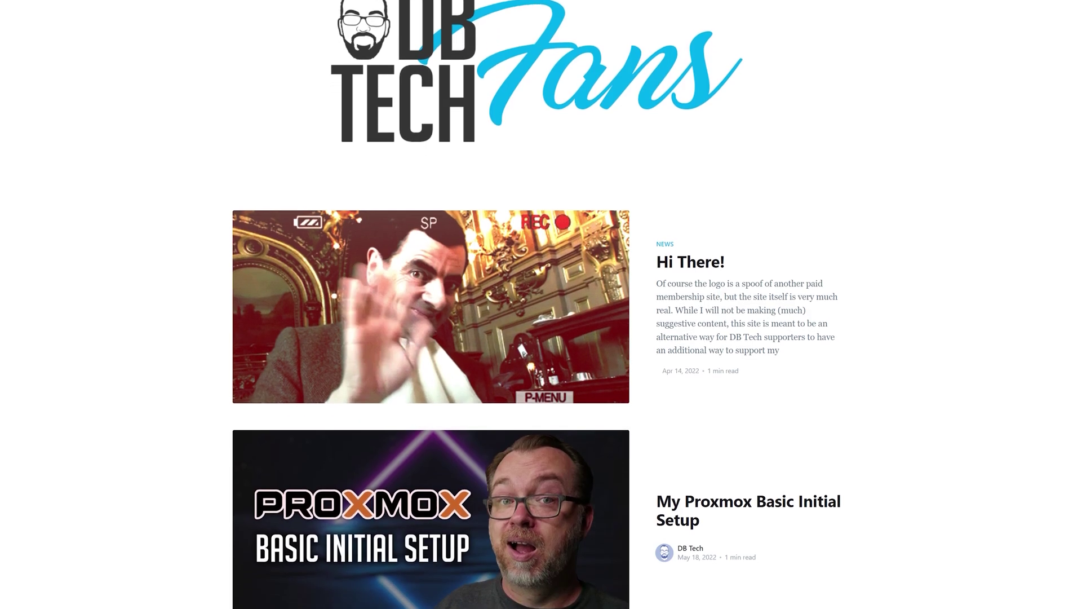
scroll(541, 305, "down", 2)
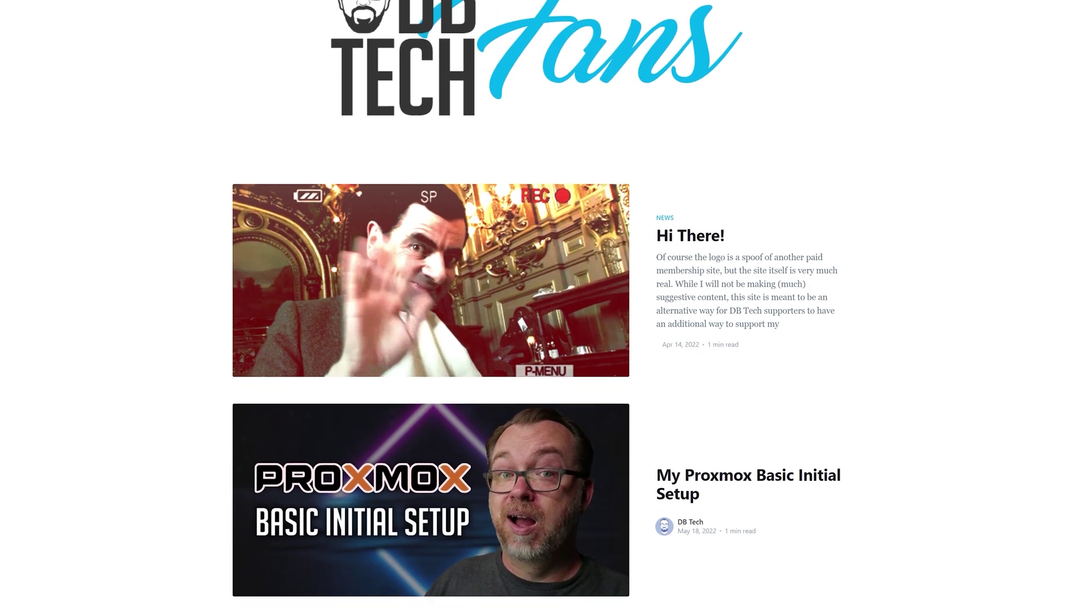
scroll(541, 305, "down", 2)
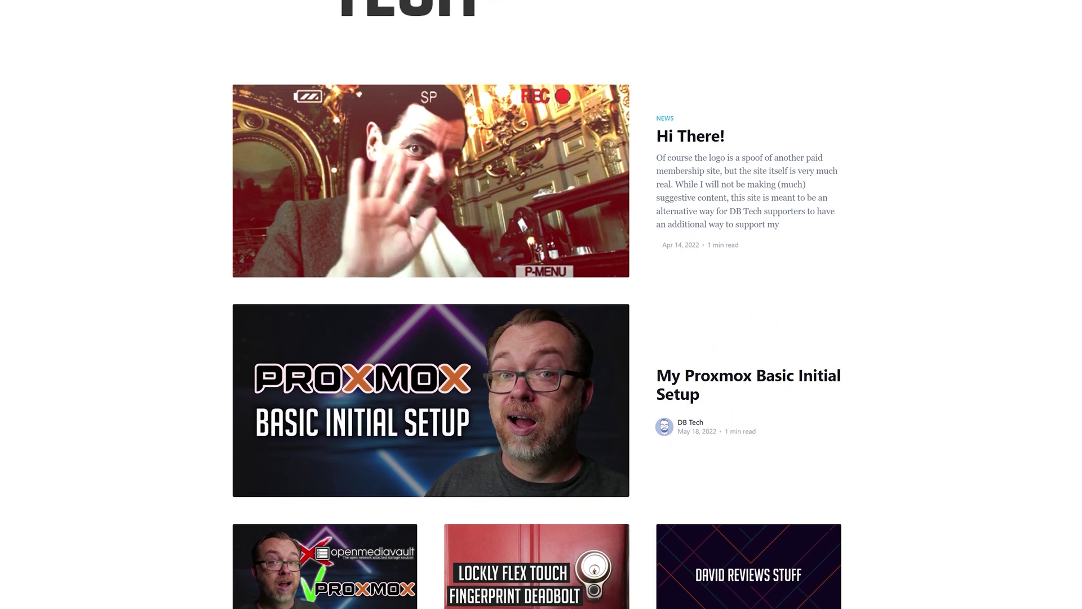
scroll(541, 305, "down", 2)
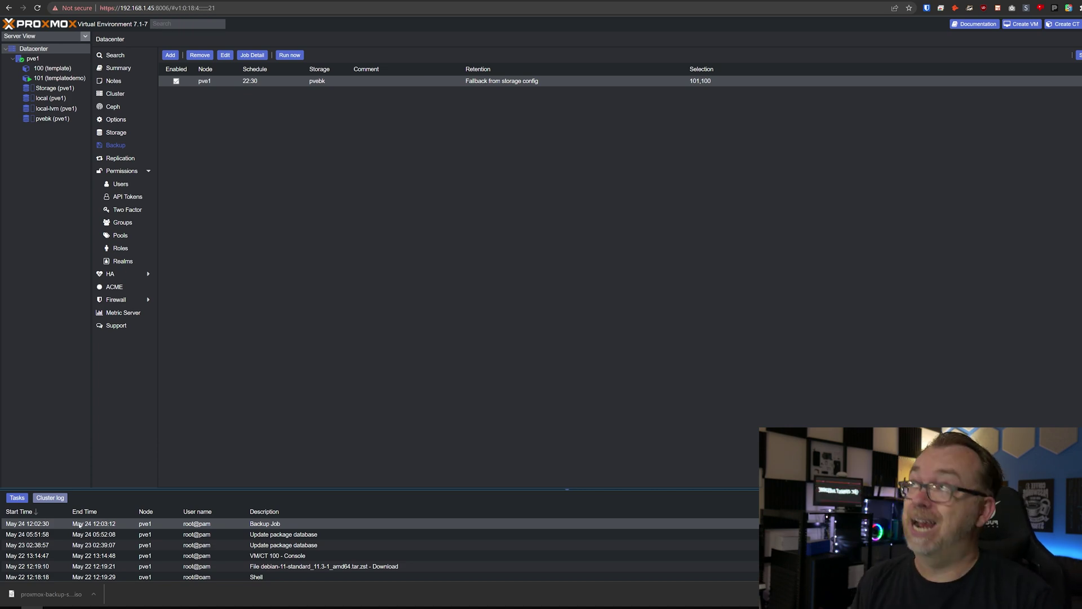
Switch to Proxmox Backup Server and view the files in the ct/101 snapshot within the backups datastore's content.
key("ctrl+Tab")
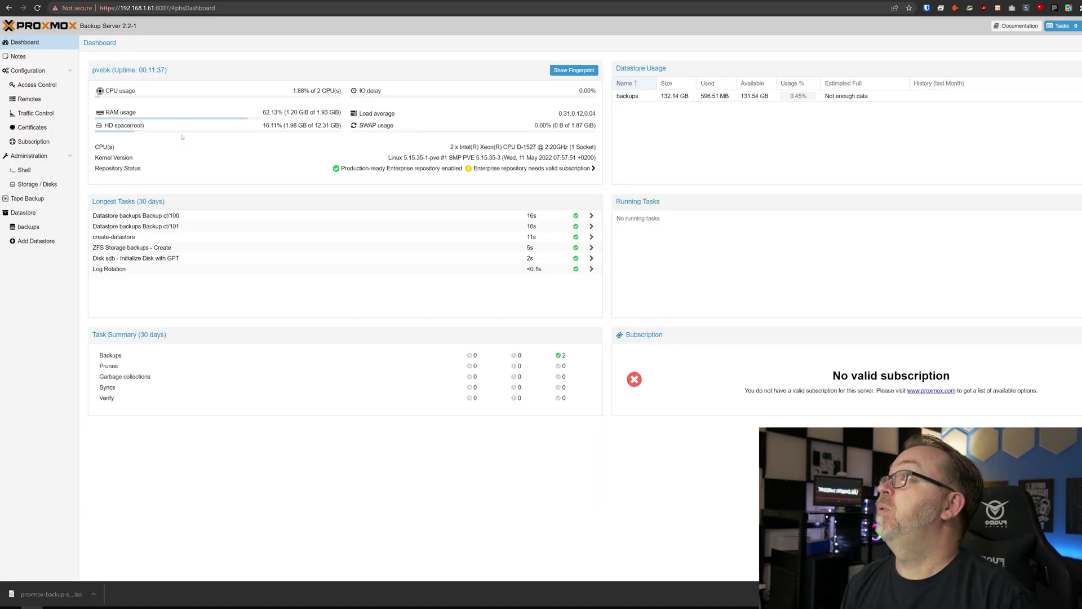
left_click(34, 228)
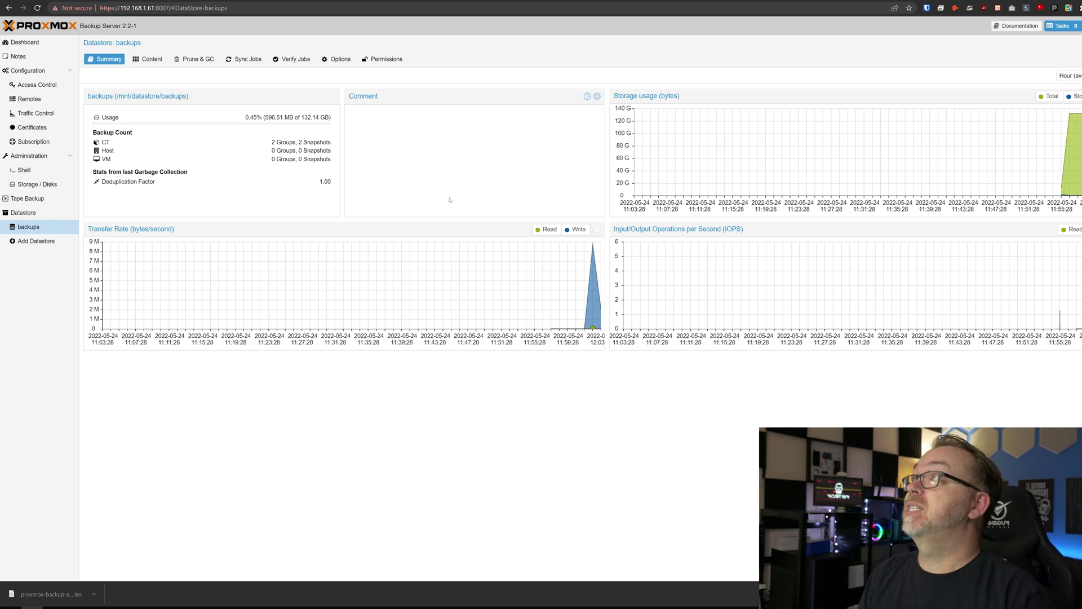
left_click(146, 60)
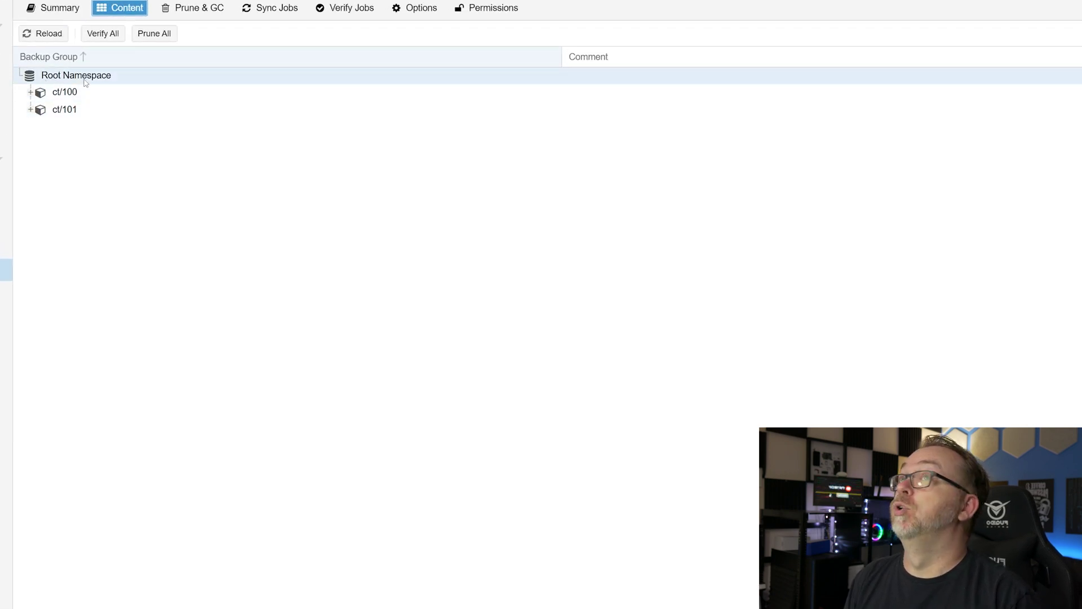
left_click(30, 110)
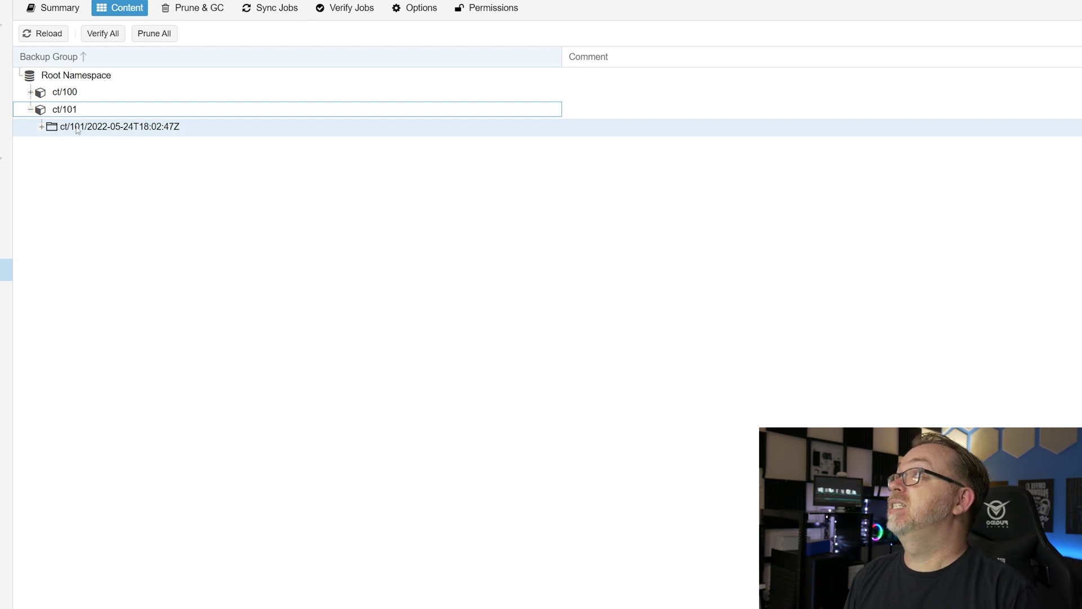
left_click(42, 127)
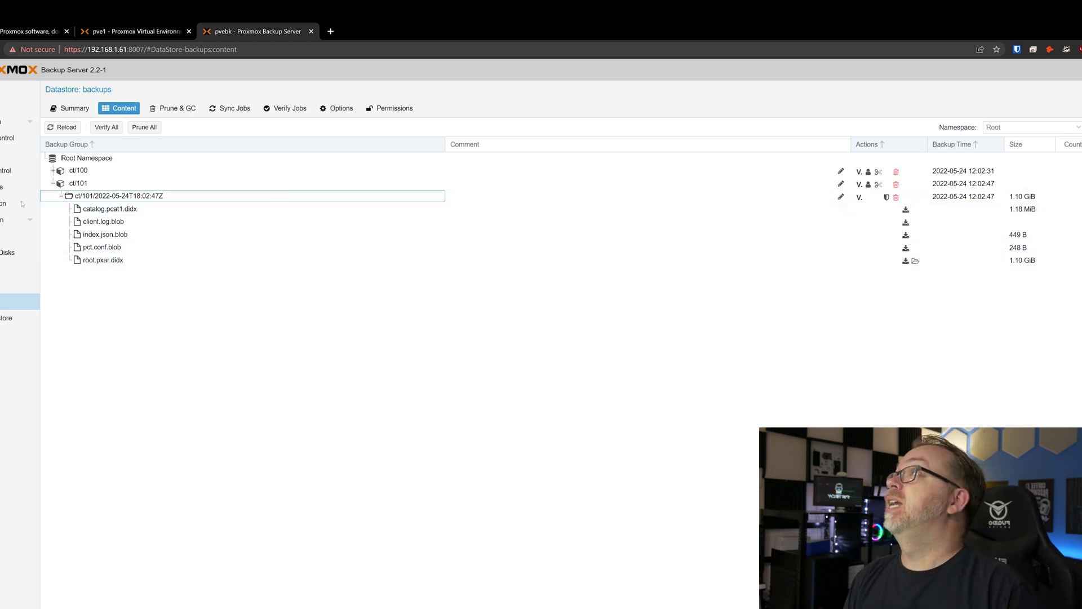
Collapse the ct/101 backup group and expand ct/100 down to the files of its snapshot.
left_click(117, 26)
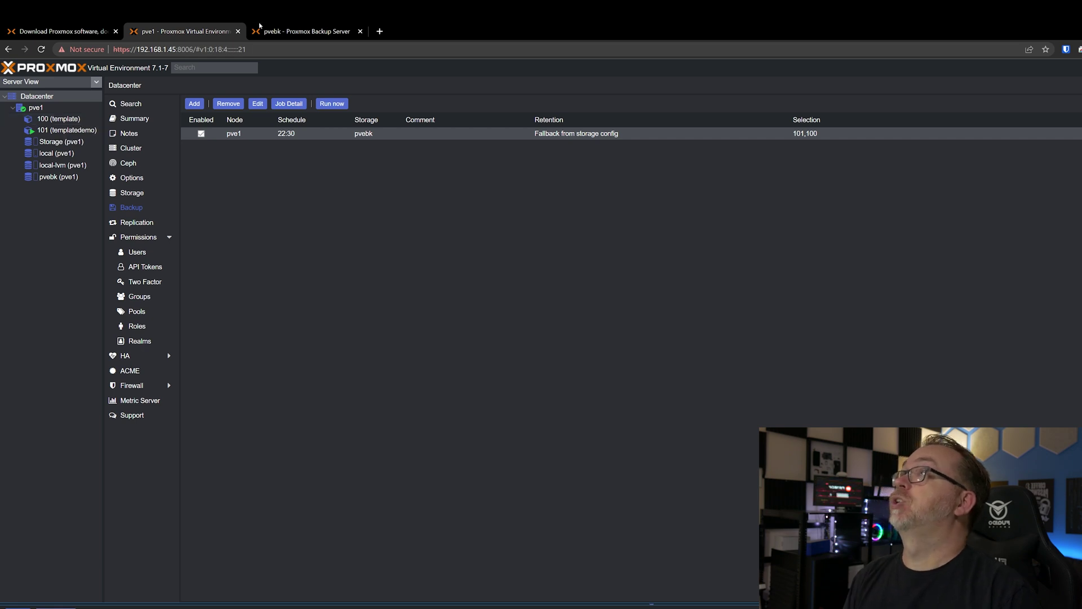
left_click(304, 32)
left_click(103, 184)
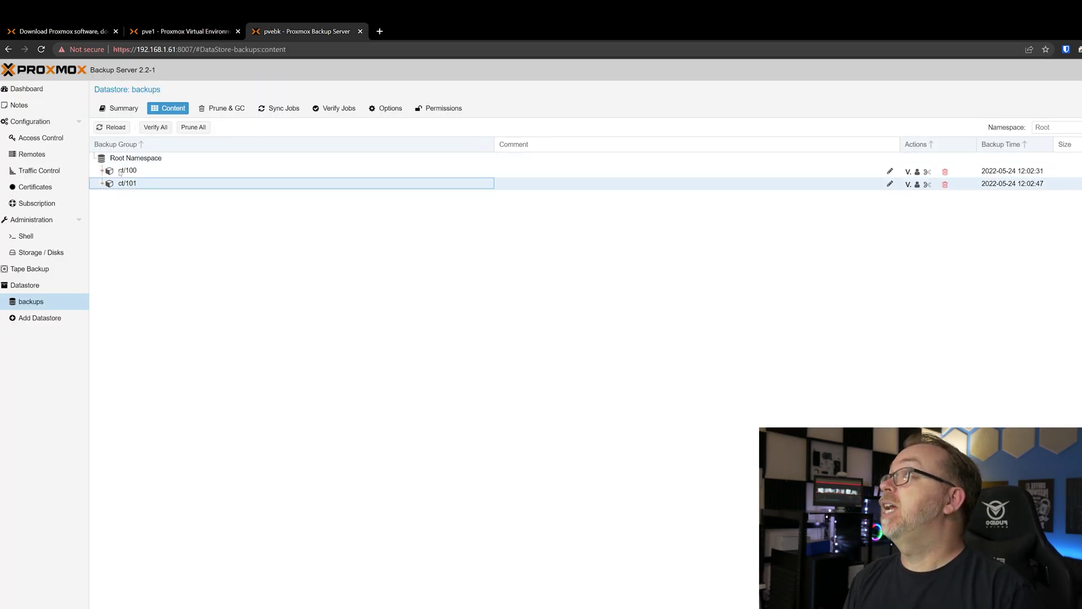
left_click(102, 172)
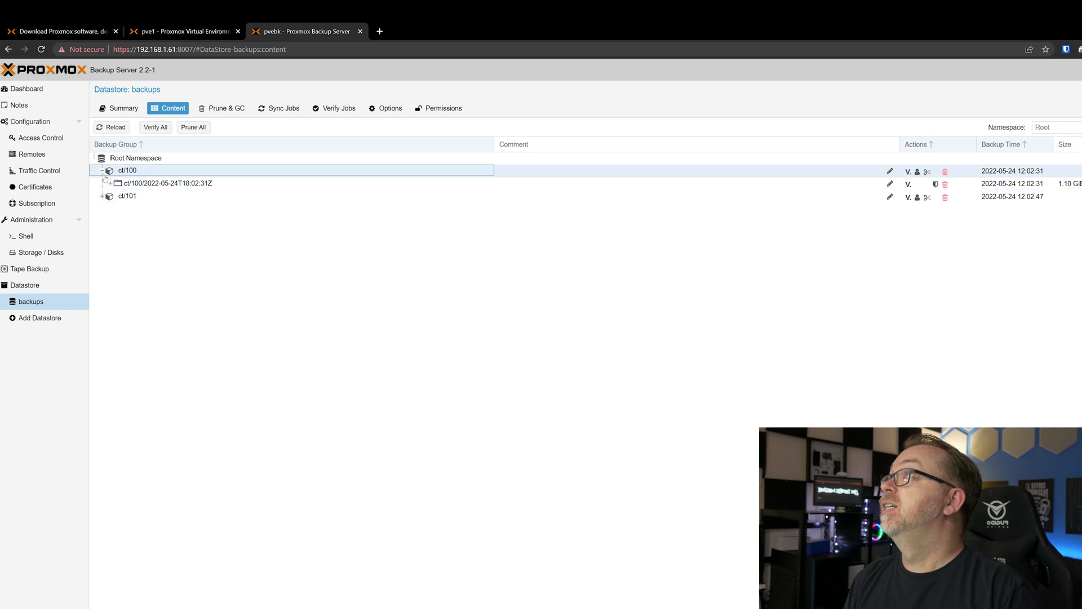
left_click(110, 184)
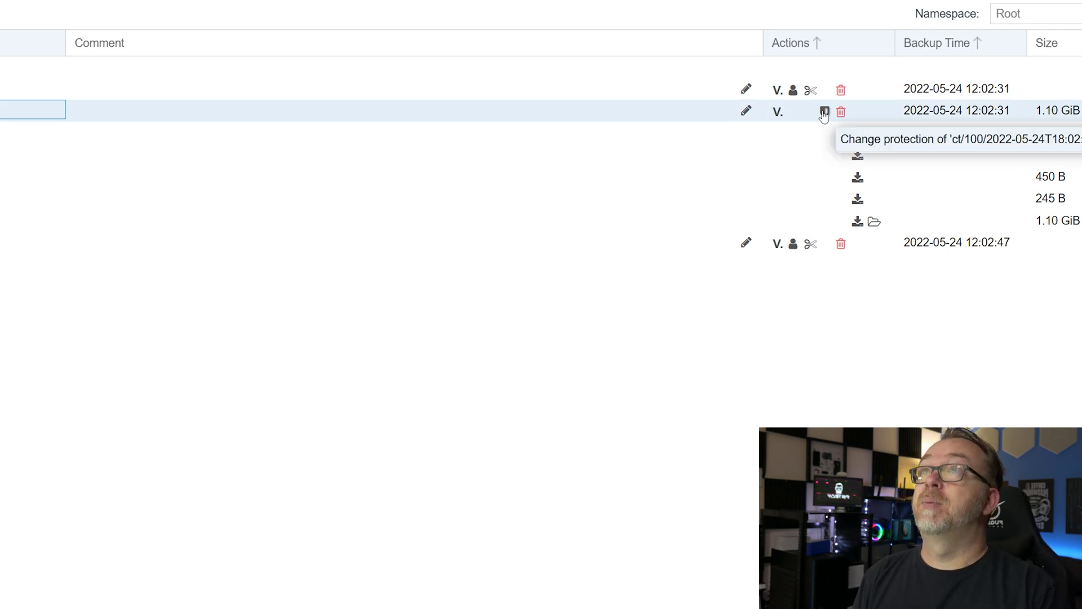
Mark the ct/100 snapshot ct/100/2022-05-24T18:02:31Z as protected.
left_click(824, 114)
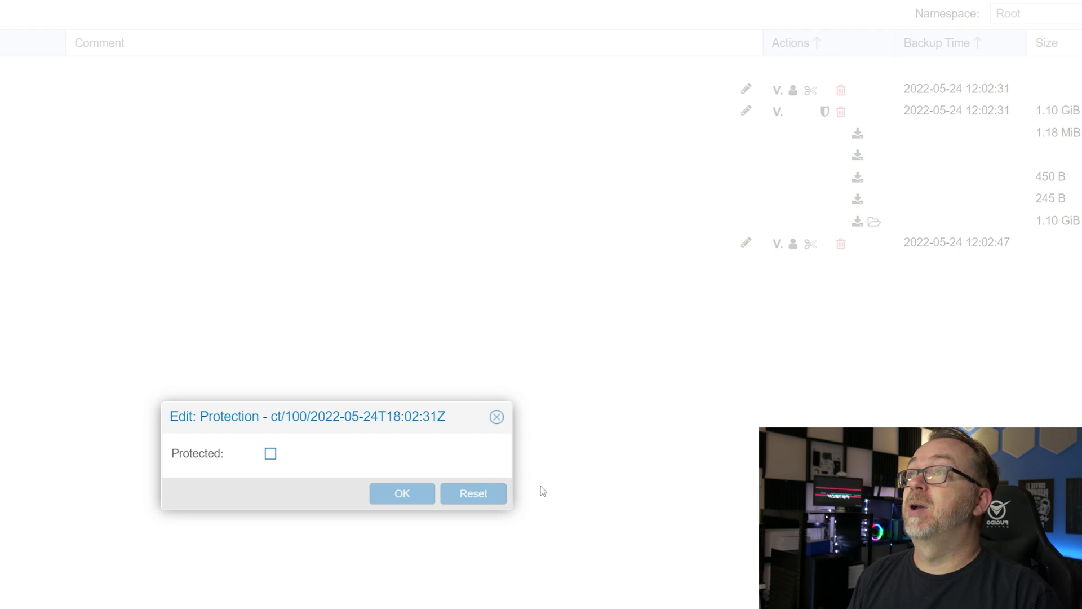
left_click(497, 420)
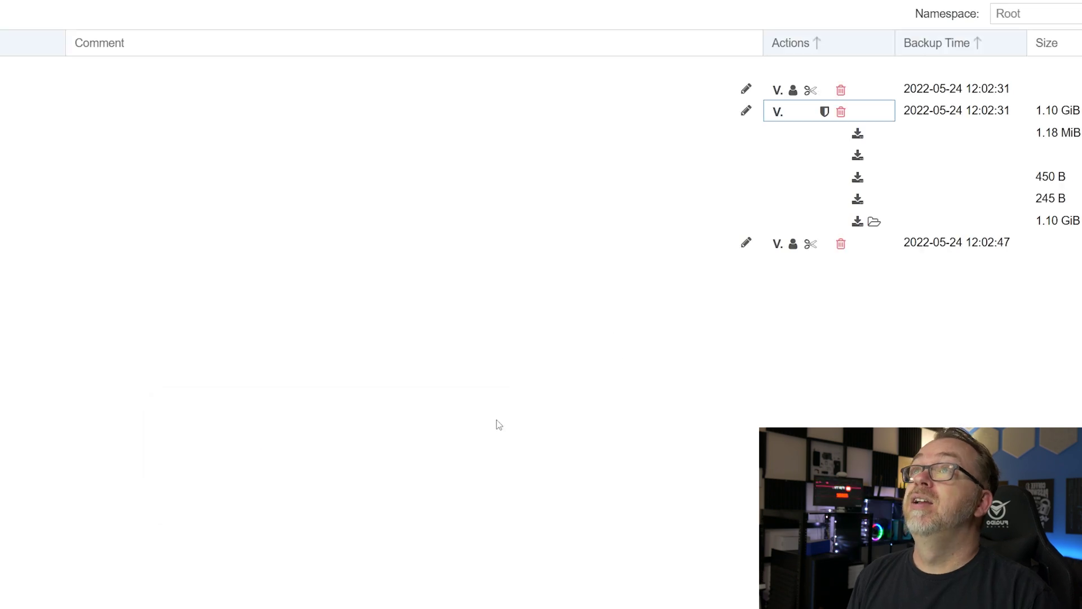
left_click(823, 112)
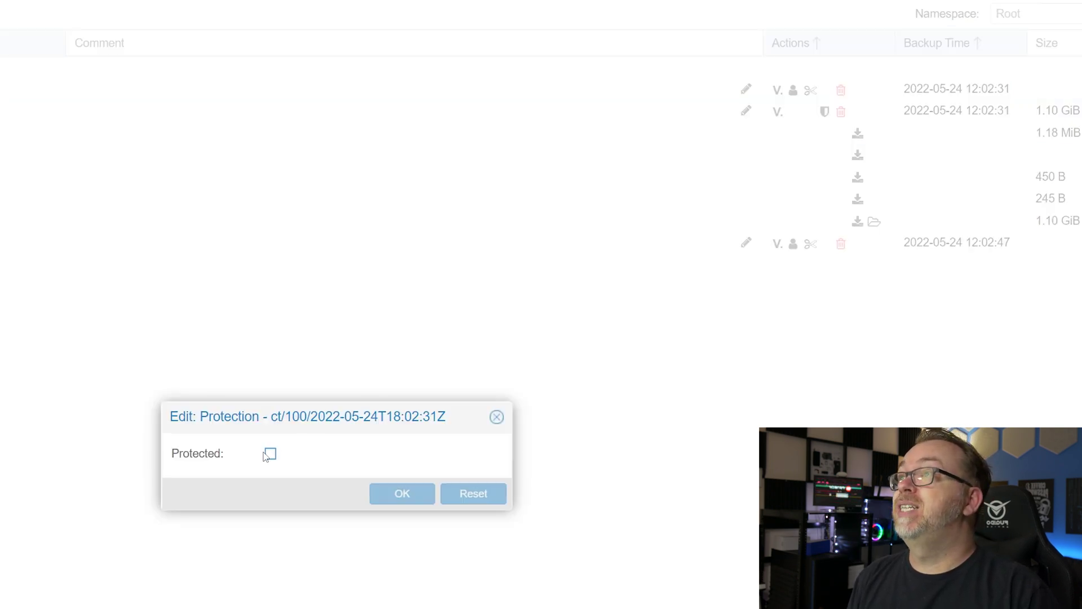
left_click(270, 454)
left_click(397, 508)
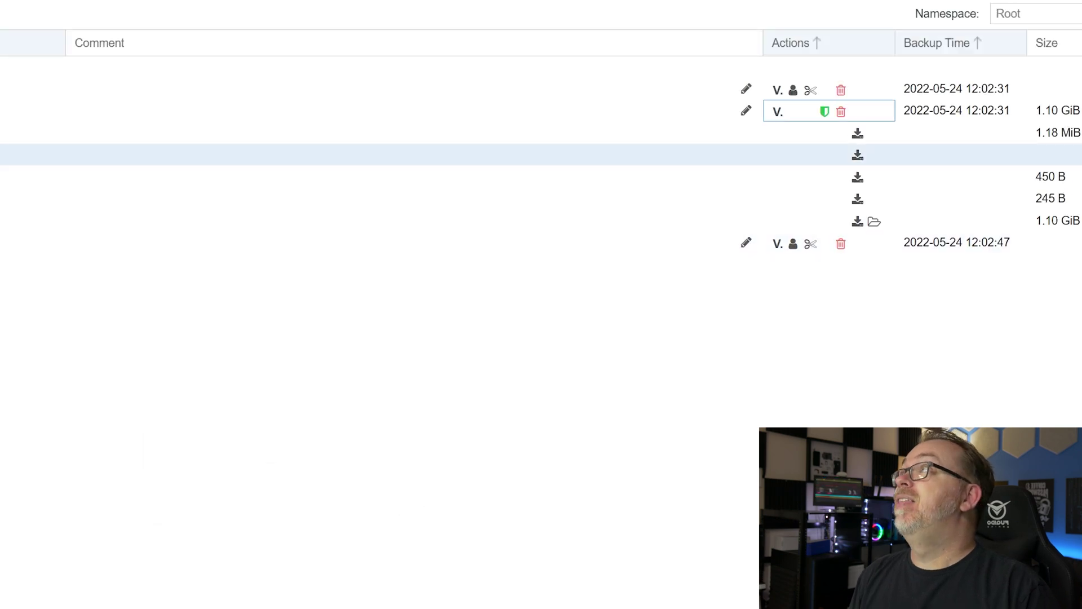
Add the note "This is the initial backup of the container" to the ct/100 snapshot.
left_click(746, 110)
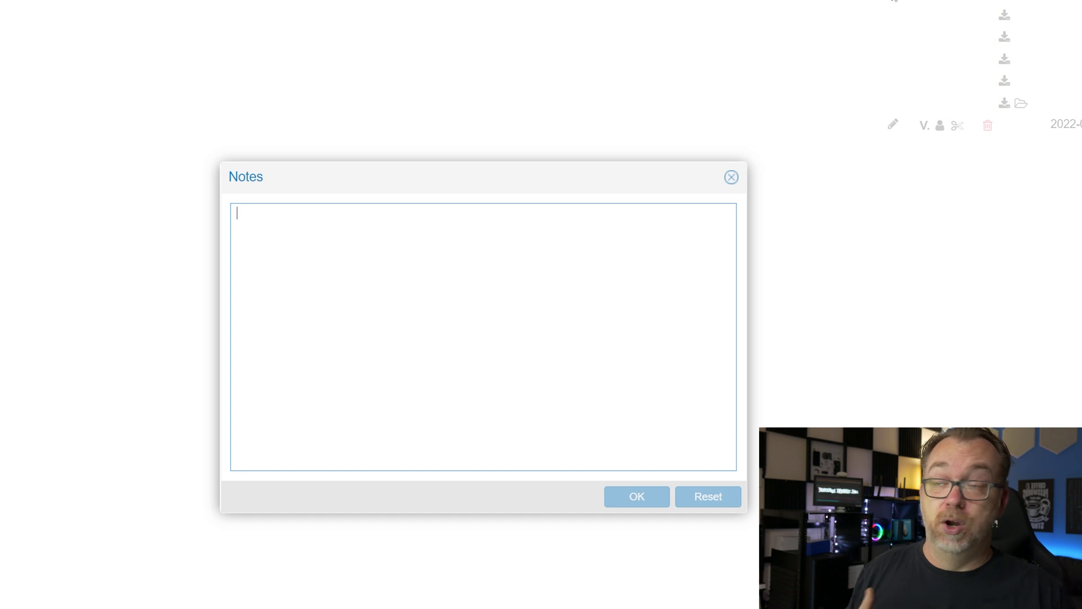
type("Thi")
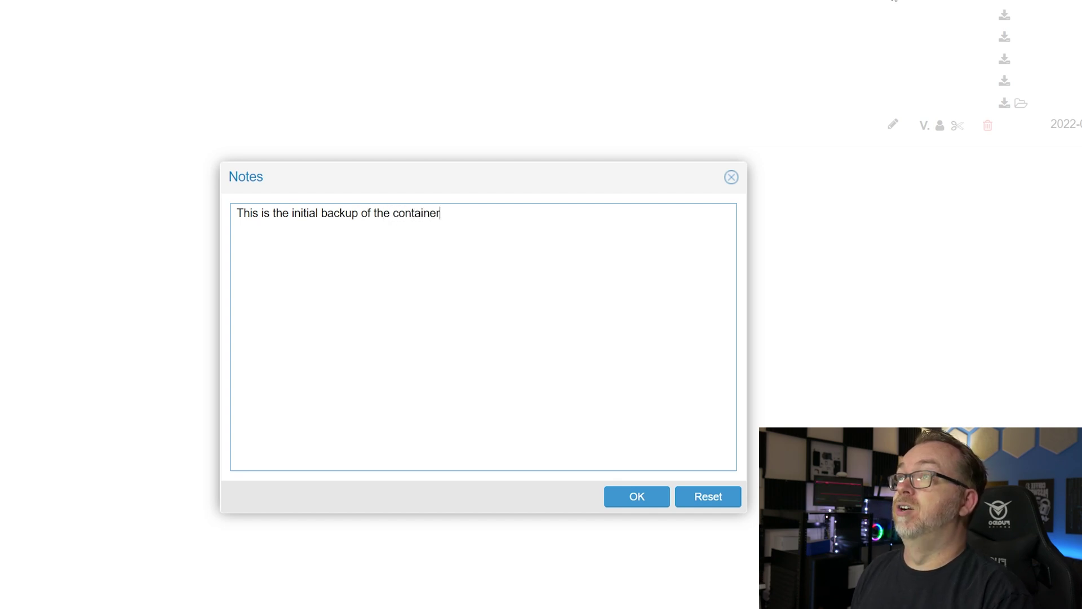
left_click(645, 500)
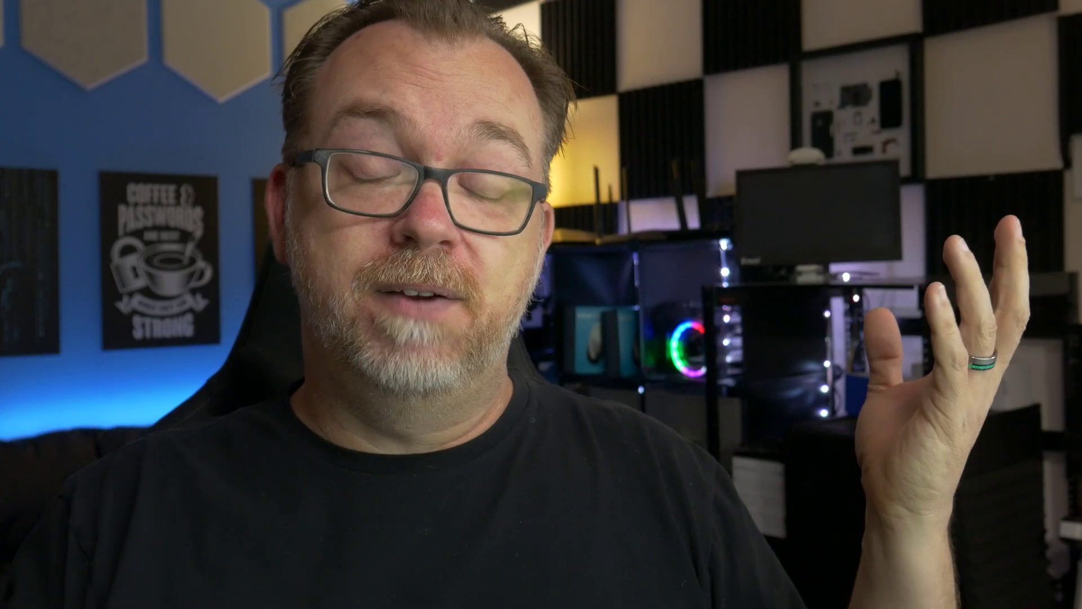